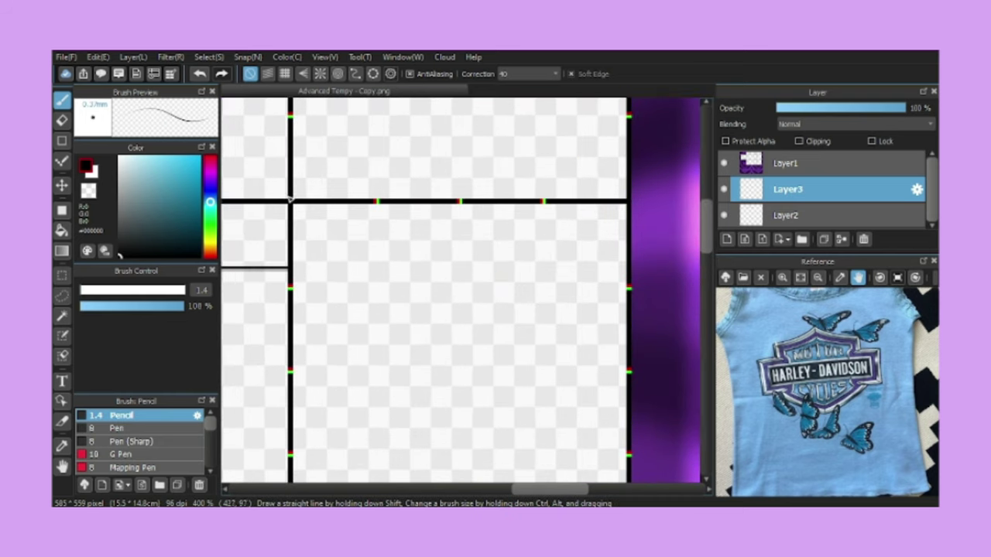
# Draw the straight upper shirt line across the back panel with grid snapping
pyautogui.click(285, 74)
pyautogui.scroll(-1, 588, 275)
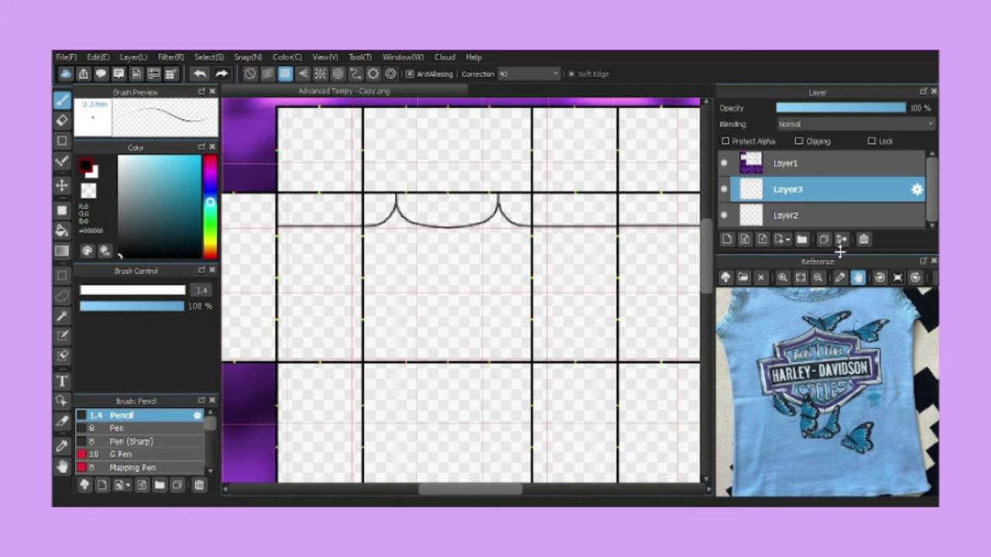
pyautogui.click(250, 74)
# Draw the left half of a curved hem low on the front panel and mirror a duplicate to complete it
pyautogui.scroll(2, 436, 332)
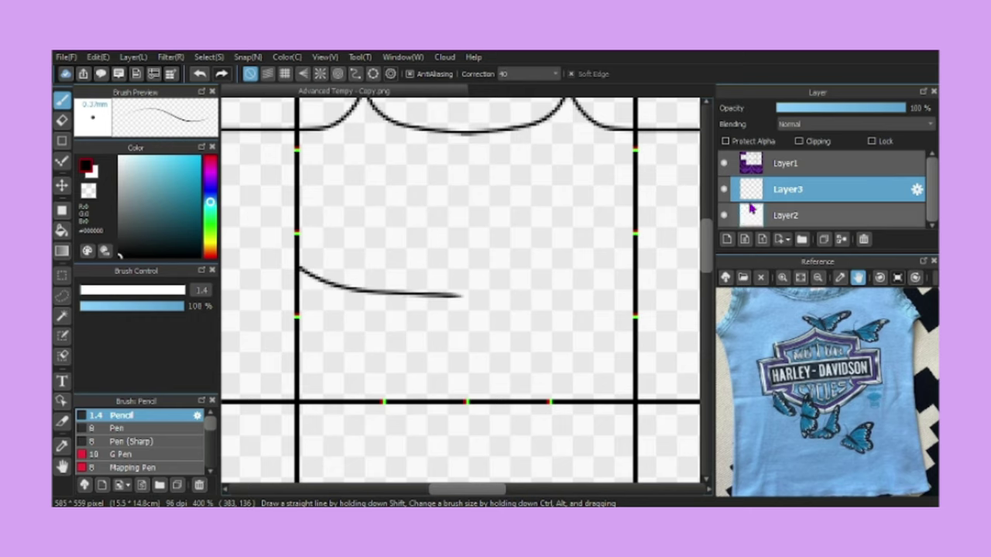
pyautogui.hotkey('ctrl', 't')
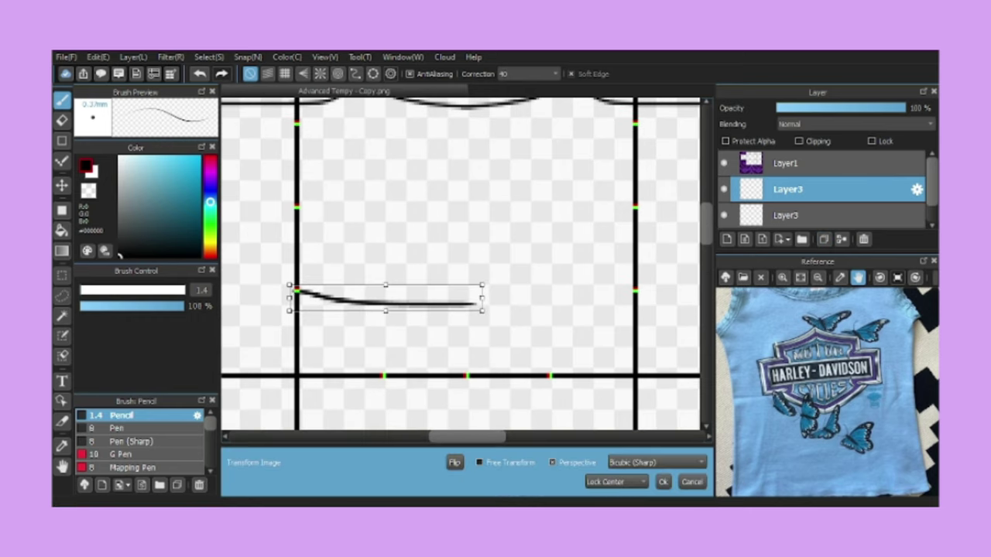
pyautogui.click(663, 481)
pyautogui.press('v')
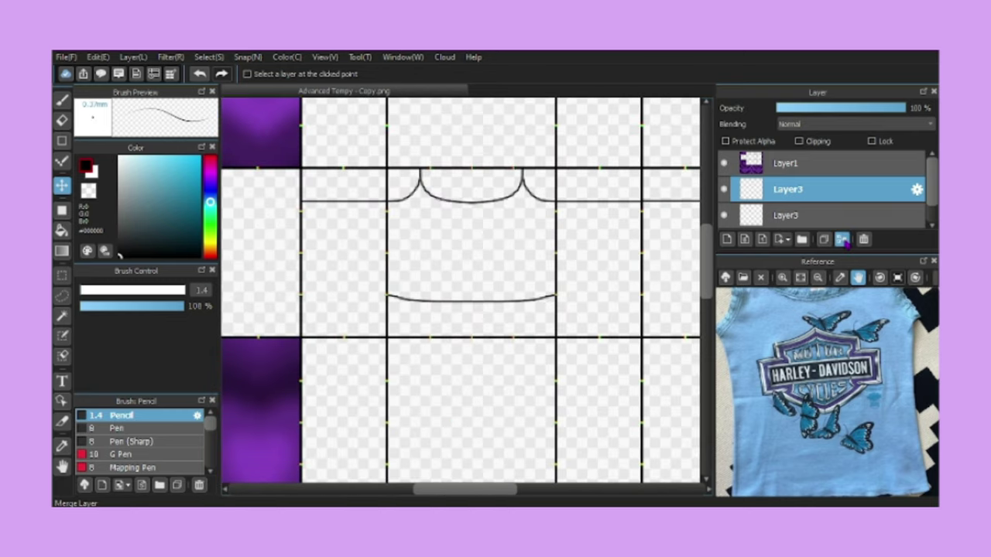
# Draw straight hem lines across both side panels on a new layer, Layer5, with grid snapping
pyautogui.scroll(-3, 548, 328)
pyautogui.click(61, 100)
pyautogui.scroll(4, 607, 301)
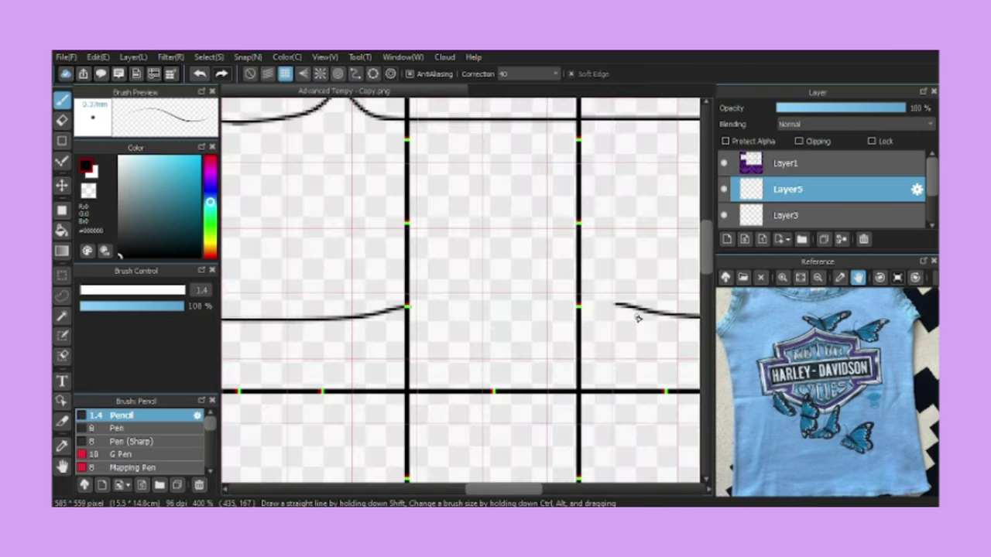
pyautogui.scroll(-3, 544, 321)
pyautogui.scroll(3, 671, 311)
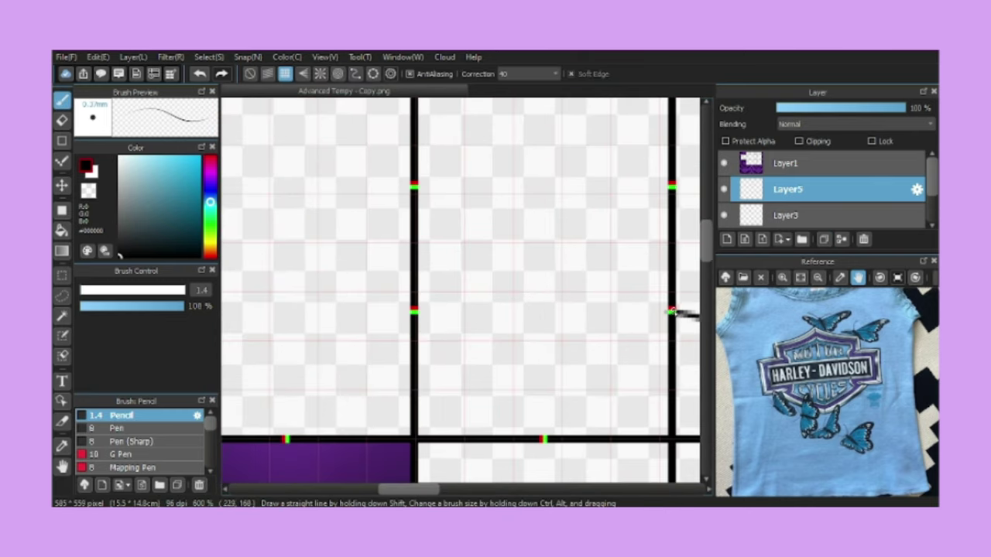
pyautogui.scroll(-3, 431, 338)
pyautogui.scroll(2, 591, 261)
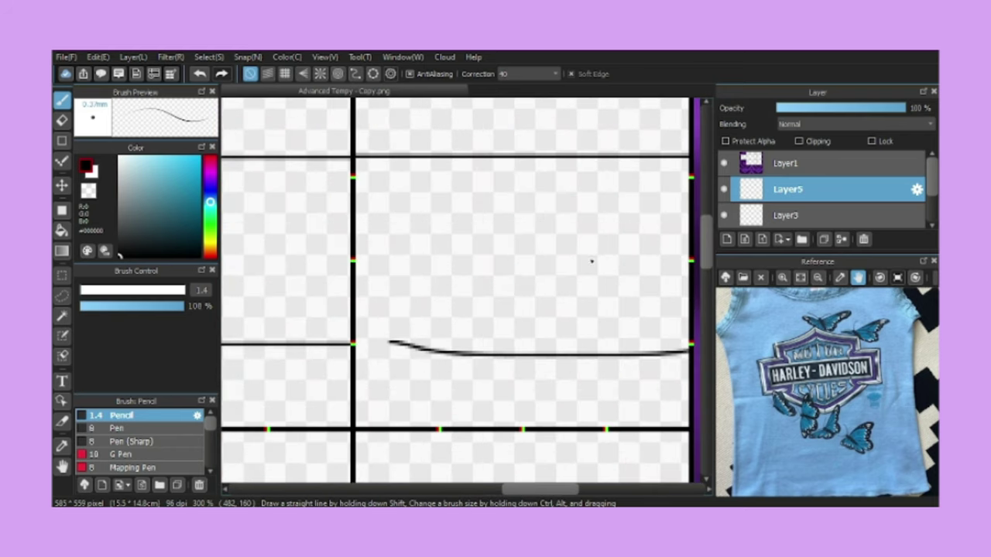
# Move the copied hem curve into place on the back panel, and merge Layer5 into Layer3
pyautogui.click(747, 214)
pyautogui.press('v')
pyautogui.scroll(-4, 395, 306)
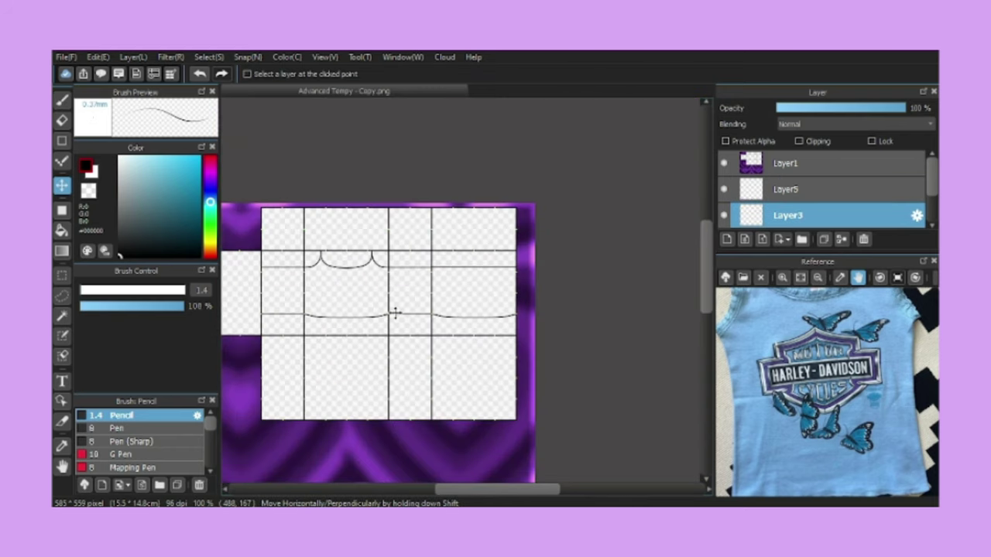
pyautogui.scroll(2, 395, 306)
pyautogui.click(757, 189)
pyautogui.click(841, 239)
# Draw a circular neck strap above the front neckline with circle snapping
pyautogui.scroll(-2, 402, 310)
pyautogui.scroll(4, 389, 294)
pyautogui.press('b')
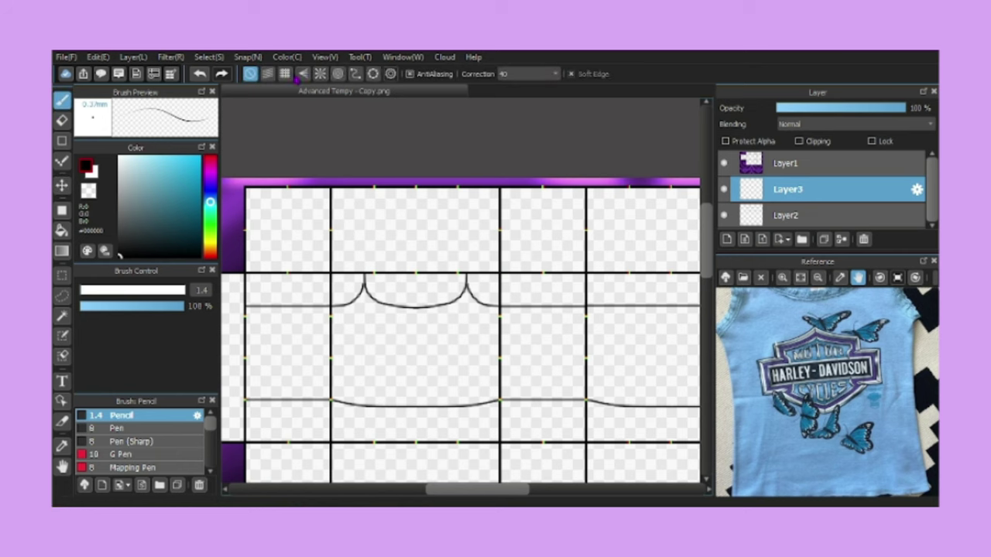
pyautogui.moveTo(388, 294); pyautogui.dragTo(593, 230)
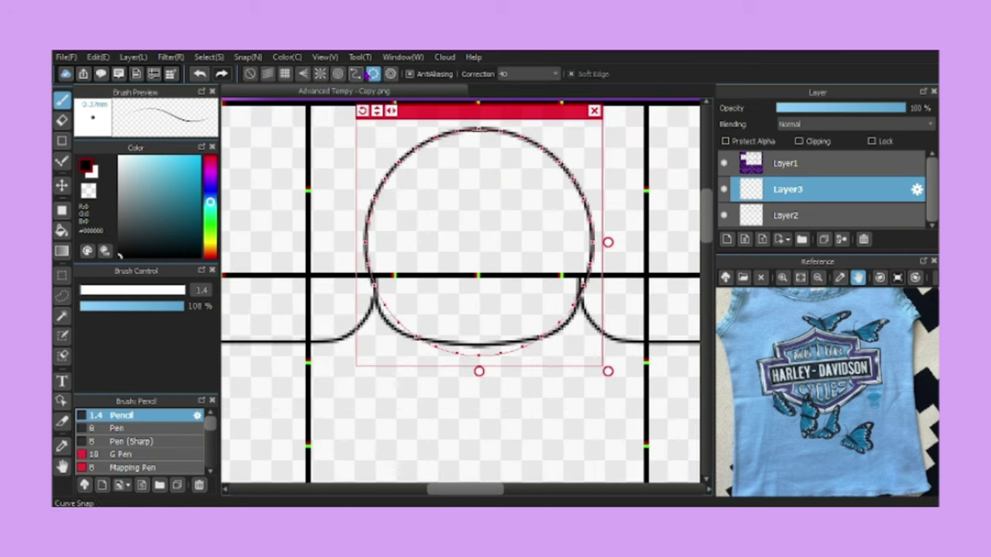
pyautogui.scroll(3, 560, 248)
pyautogui.scroll(-2, 642, 266)
pyautogui.scroll(-1, 641, 266)
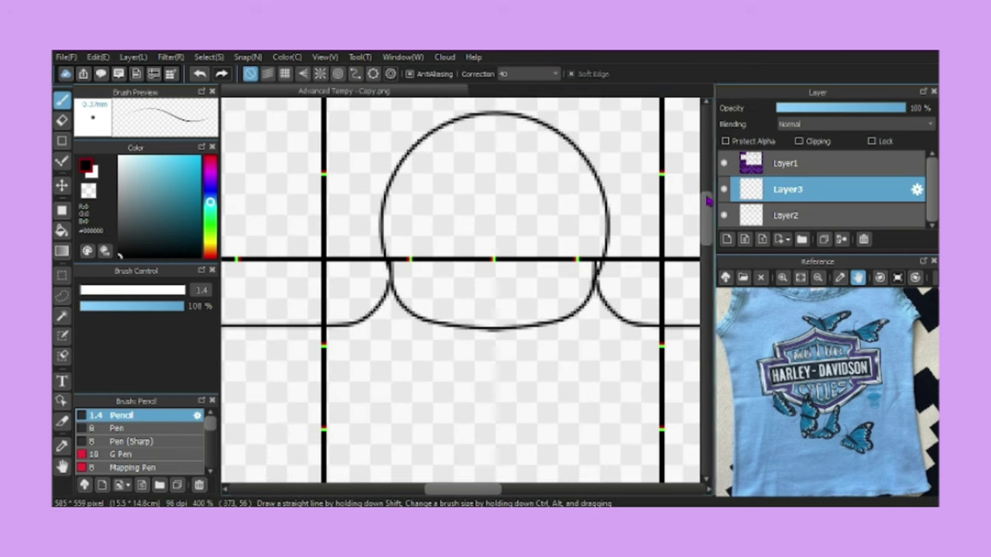
# Try to fit the neck-strap circle to the neckline with Transform
pyautogui.hotkey('ctrl', 't')
pyautogui.scroll(-2, 495, 255)
pyautogui.scroll(2, 453, 155)
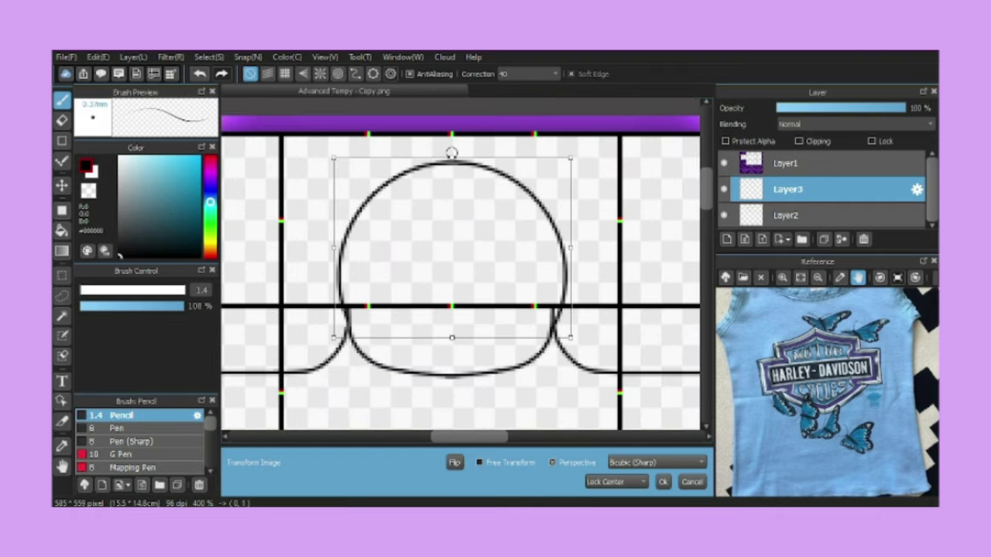
pyautogui.press('Return')
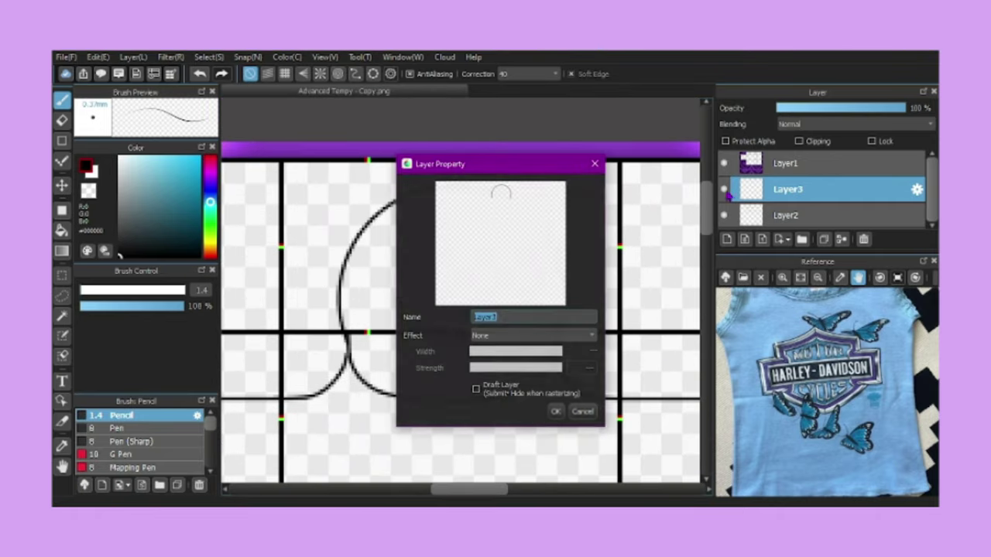
pyautogui.scroll(-3, 444, 207)
pyautogui.scroll(2, 445, 206)
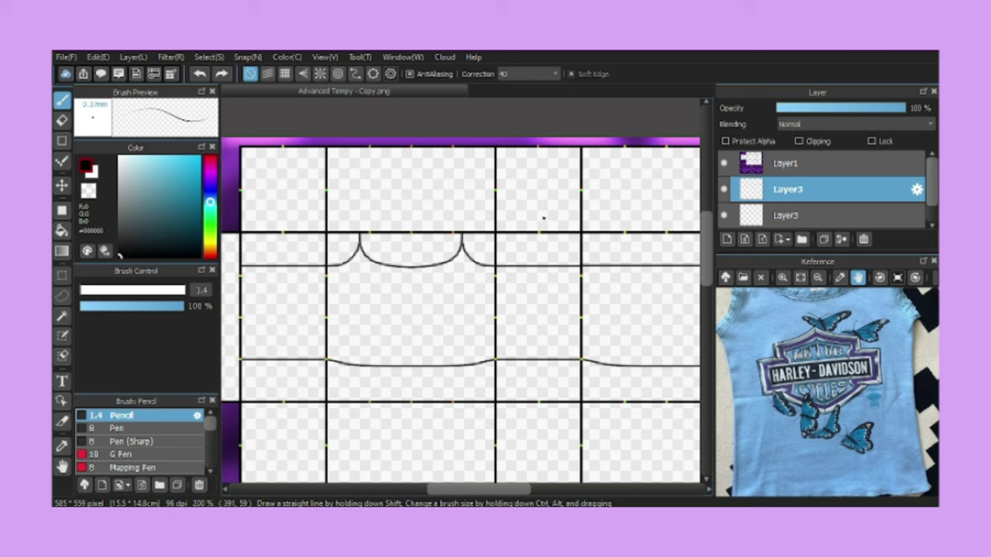
# Redraw the neck-strap circle with circle snapping so it meets both neckline peaks on the front panel
pyautogui.scroll(-4, 543, 218)
pyautogui.click(373, 73)
pyautogui.scroll(3, 511, 198)
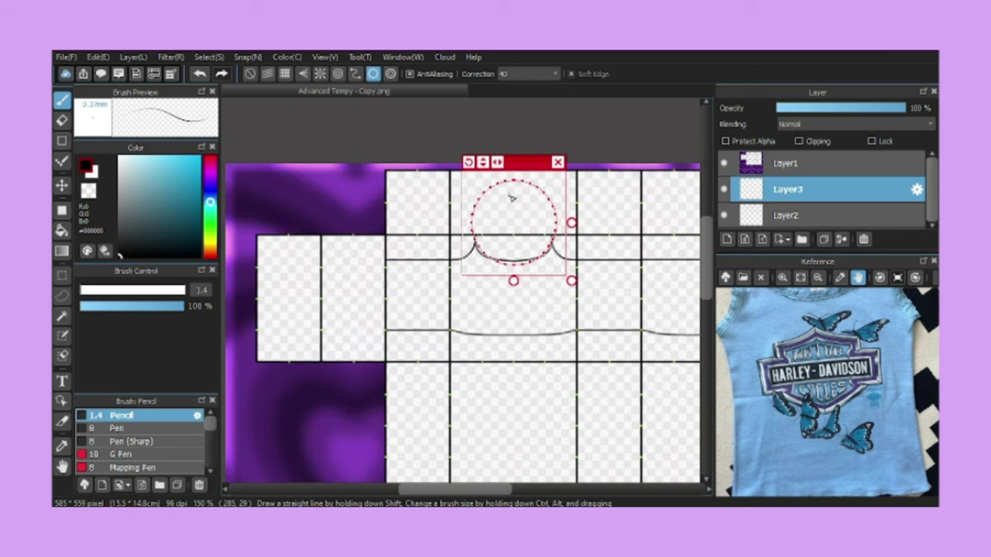
pyautogui.scroll(3, 511, 198)
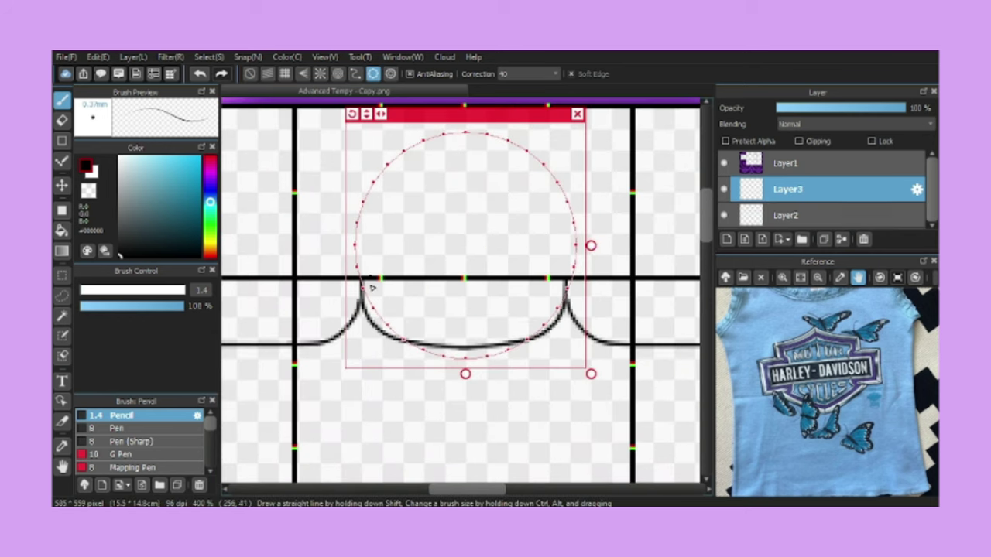
pyautogui.click(250, 73)
pyautogui.scroll(-4, 408, 247)
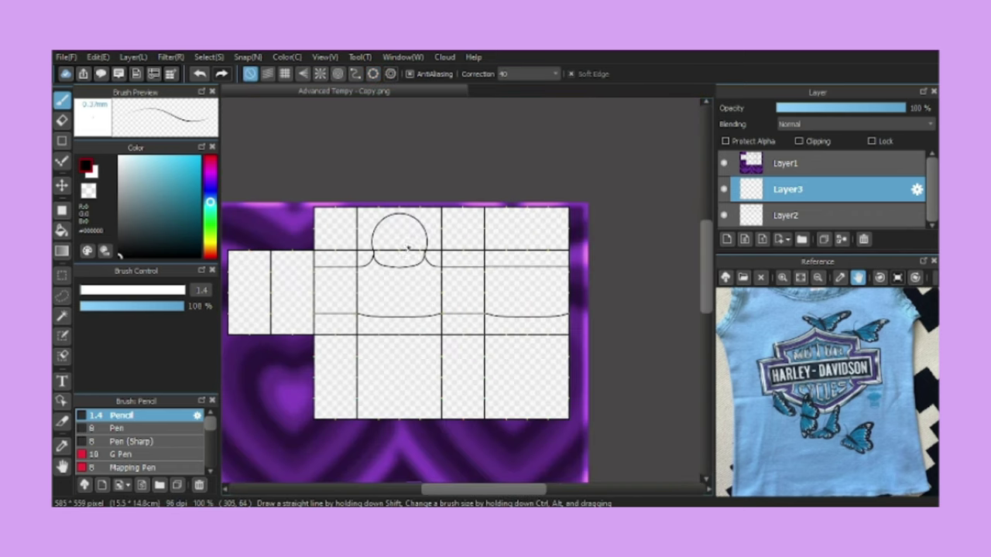
# Create a new layer for trim, set the stroke correction to 0, and reduce the pencil size to 1
pyautogui.hotkey('ctrl', 'shift', 'n')
pyautogui.scroll(5, 411, 237)
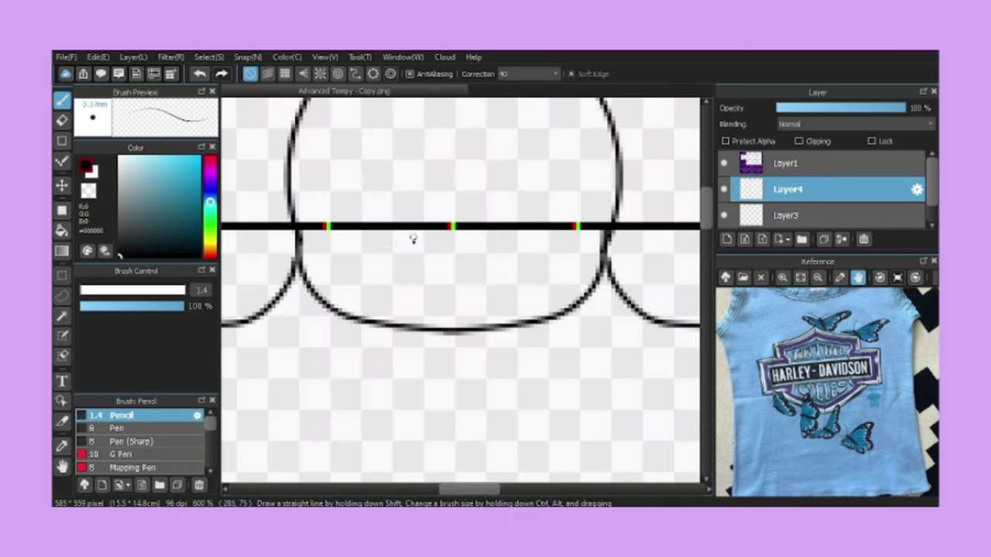
pyautogui.hotkey('ctrl', 'z')
pyautogui.click(555, 74)
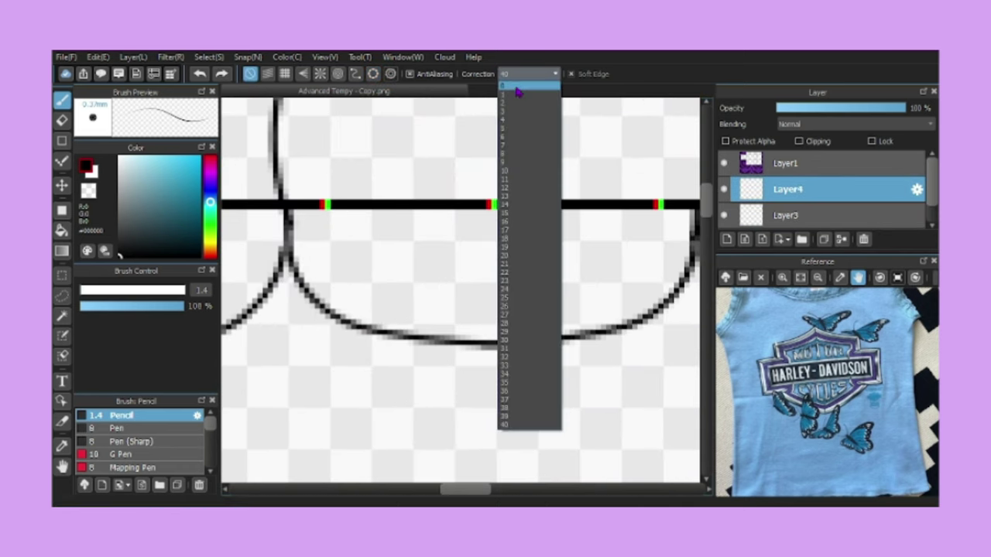
pyautogui.click(527, 78)
pyautogui.hotkey('ctrl', 'z')
pyautogui.press('[')
# Draw small scalloped lace trim along the left half of the neckline, the left armhole and the left side panel's upper edge
pyautogui.moveTo(453, 331); pyautogui.dragTo(495, 341)
pyautogui.hscroll(-3, 370, 295)
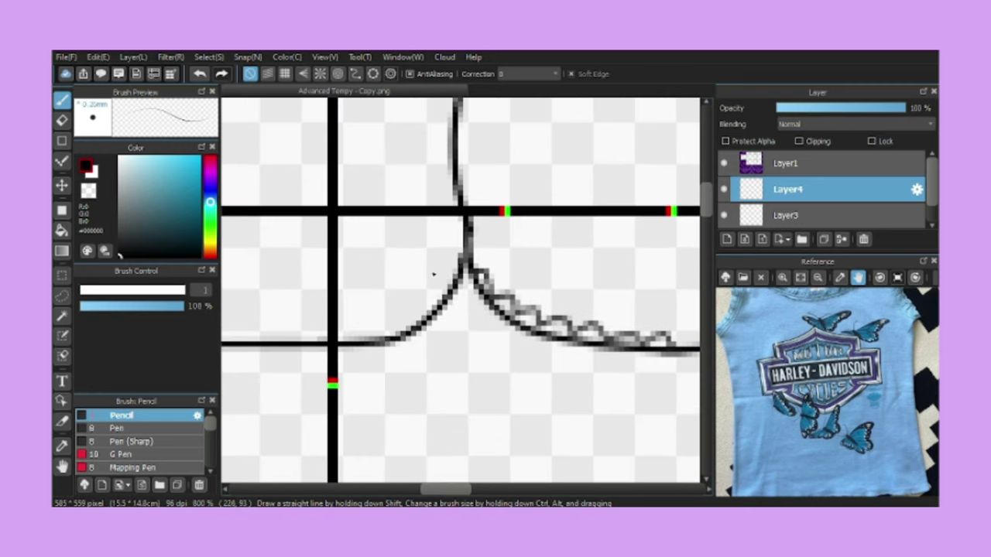
pyautogui.scroll(-1, 332, 331)
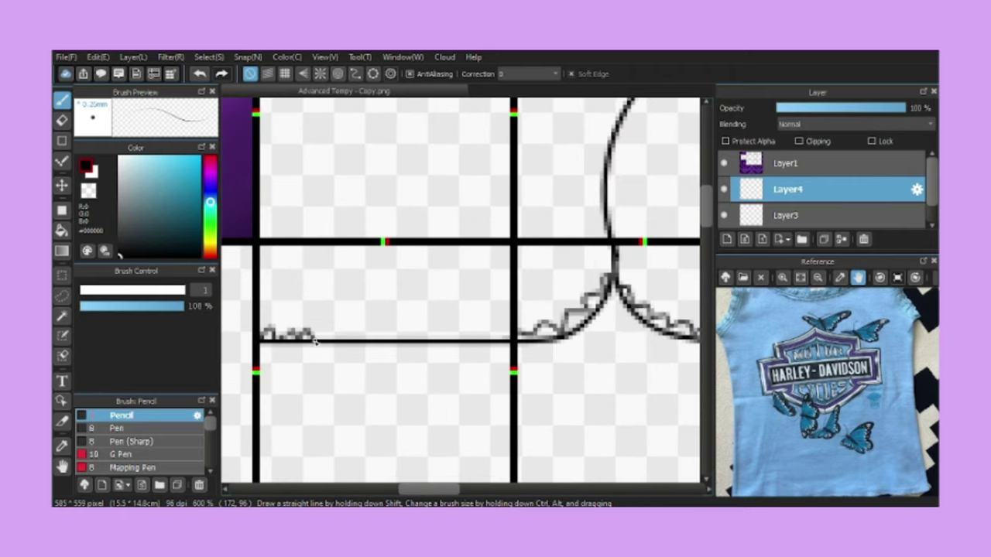
pyautogui.moveTo(452, 340); pyautogui.dragTo(529, 324)
pyautogui.scroll(-5, 541, 341)
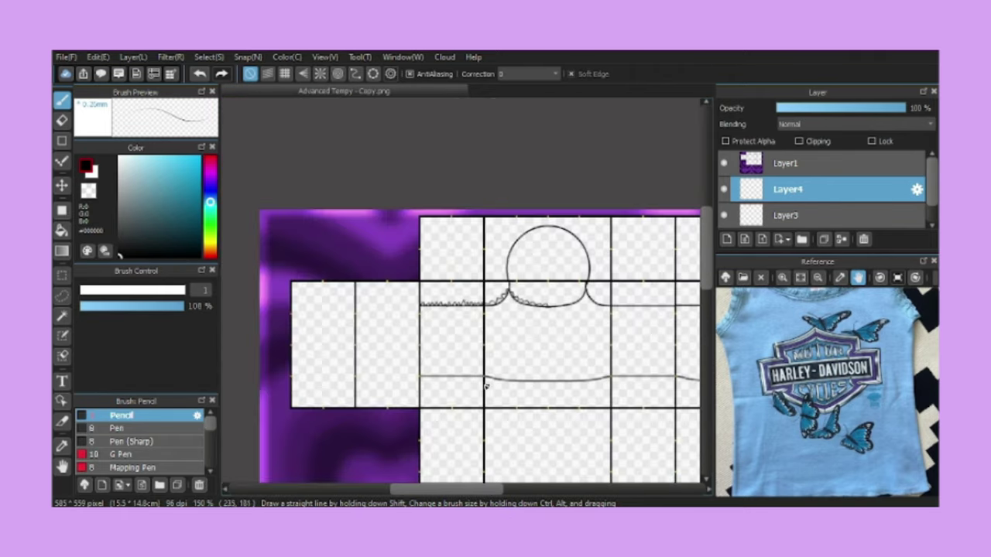
# Remove the lace trim and delete Layer4
pyautogui.scroll(-2, 550, 352)
pyautogui.scroll(3, 550, 357)
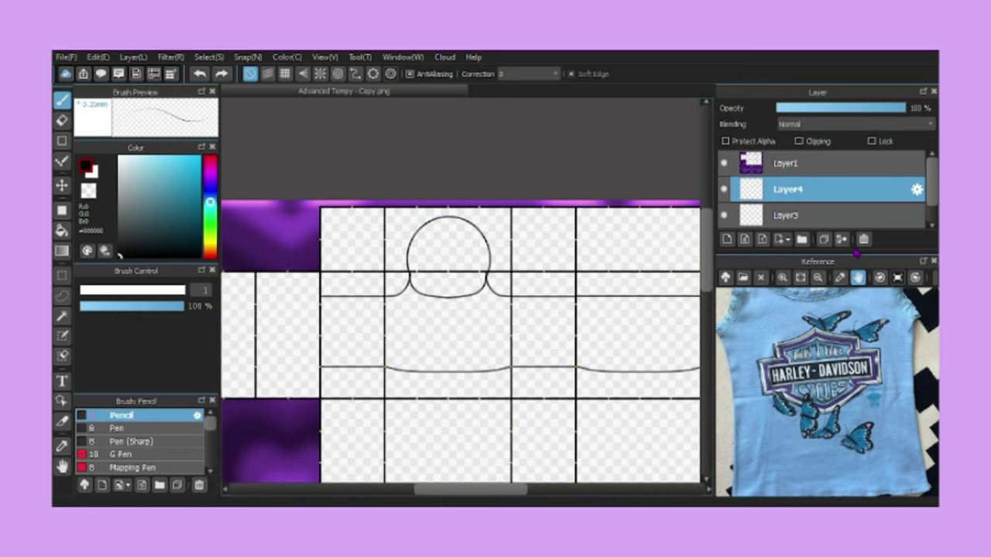
pyautogui.click(863, 240)
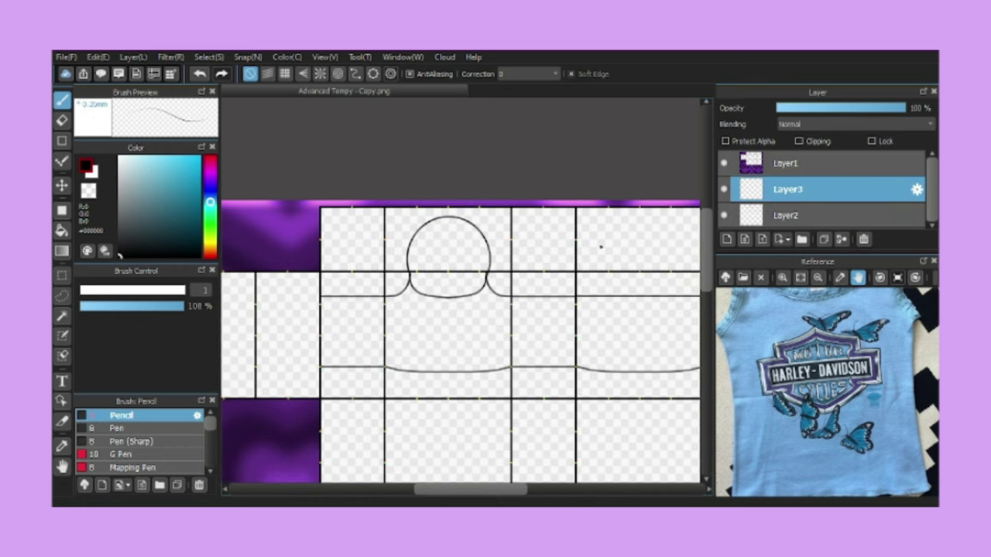
# Fill the shirt area between the upper edge and the hem with bright cyan on all four torso panels
pyautogui.scroll(-2, 597, 243)
pyautogui.press('g')
pyautogui.click(357, 311)
# Select the shirt area of the left side panel with a rectangle and paint its edge gaps cyan at brush size 24
pyautogui.press('m')
pyautogui.scroll(2, 271, 241)
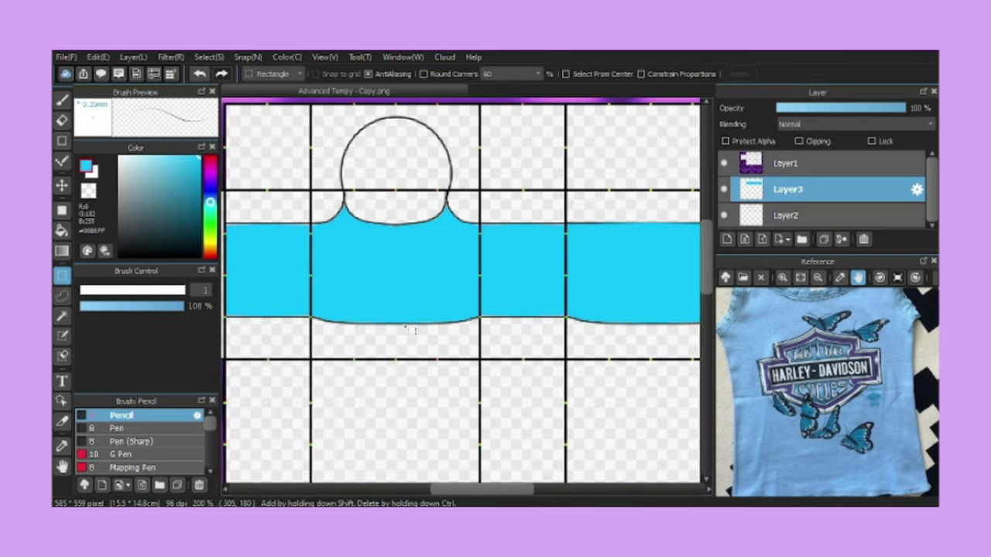
pyautogui.moveTo(331, 253); pyautogui.dragTo(330, 253)
pyautogui.scroll(2, 277, 232)
pyautogui.moveTo(270, 232); pyautogui.dragTo(440, 419)
pyautogui.press('b')
# Select the shirt area of the side panel between front and back and paint its edge gaps cyan
pyautogui.press('m')
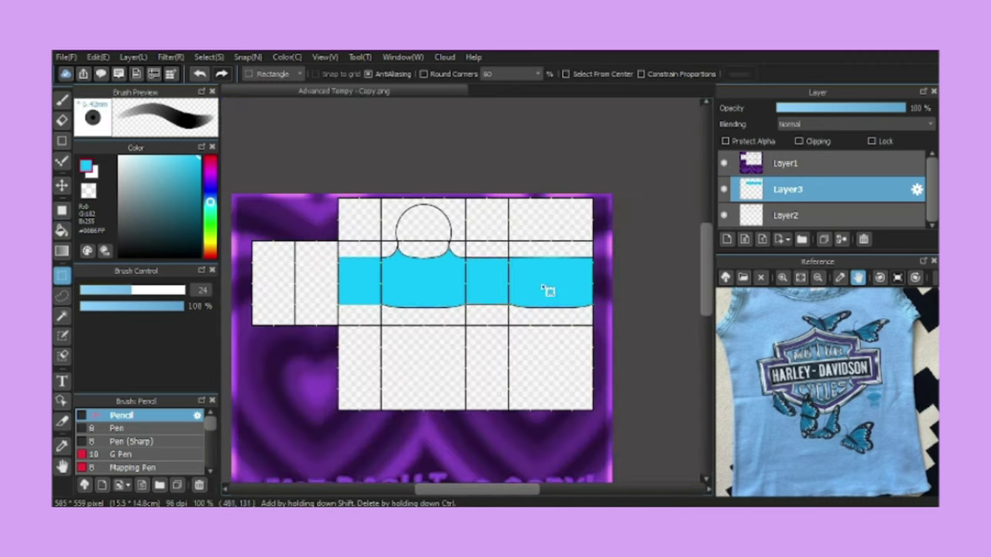
pyautogui.scroll(2, 371, 224)
pyautogui.moveTo(311, 193); pyautogui.dragTo(439, 258)
pyautogui.press('b')
pyautogui.press('m')
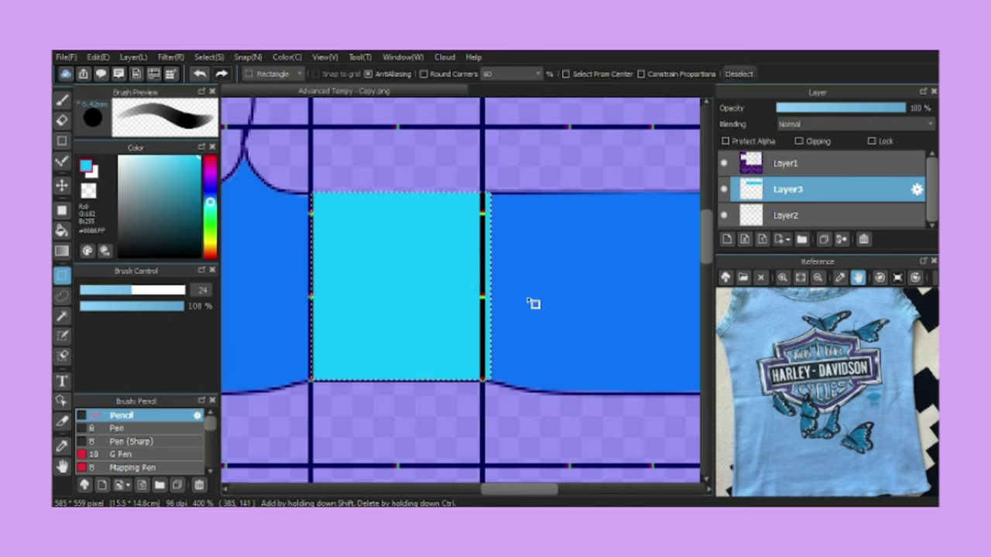
# Clear the selection and move Layer3 below Layer2
pyautogui.scroll(-4, 531, 299)
pyautogui.scroll(1, 493, 265)
pyautogui.moveTo(754, 193); pyautogui.dragTo(754, 217)
pyautogui.scroll(3, 464, 272)
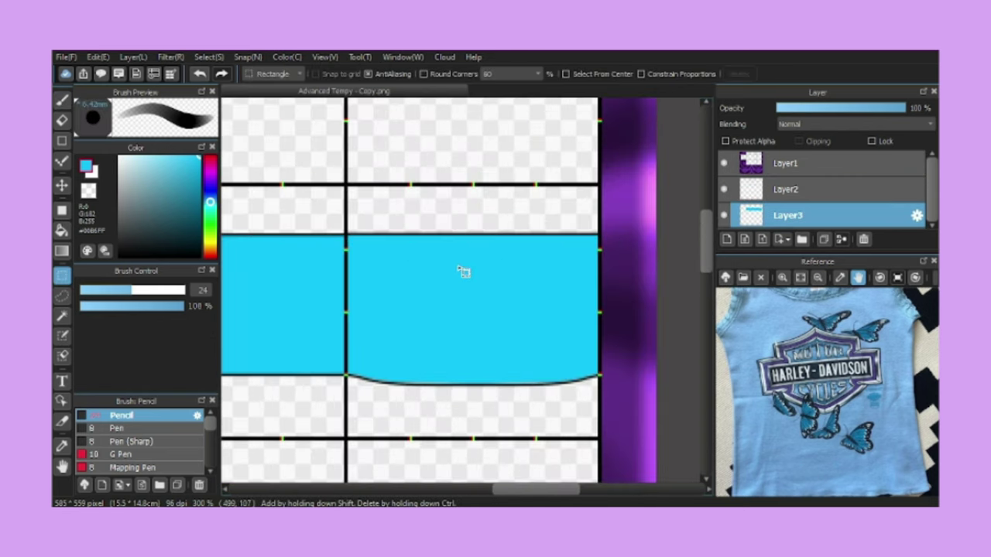
# Set the stroke correction to 40 and paint the gaps along the curved back and front hems cyan at pencil size 1.9
pyautogui.press('b')
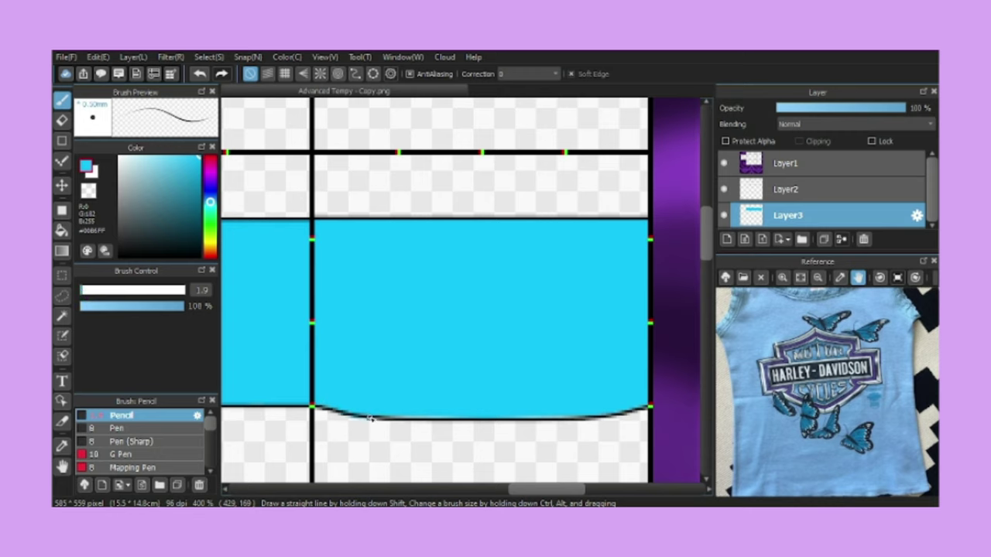
pyautogui.click(554, 74)
pyautogui.click(530, 410)
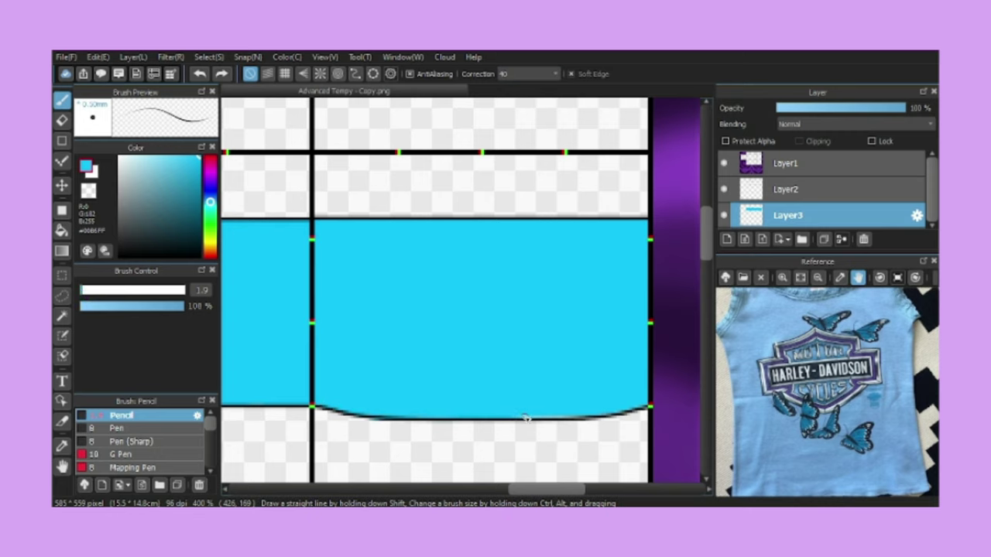
pyautogui.scroll(-4, 603, 414)
pyautogui.scroll(4, 293, 373)
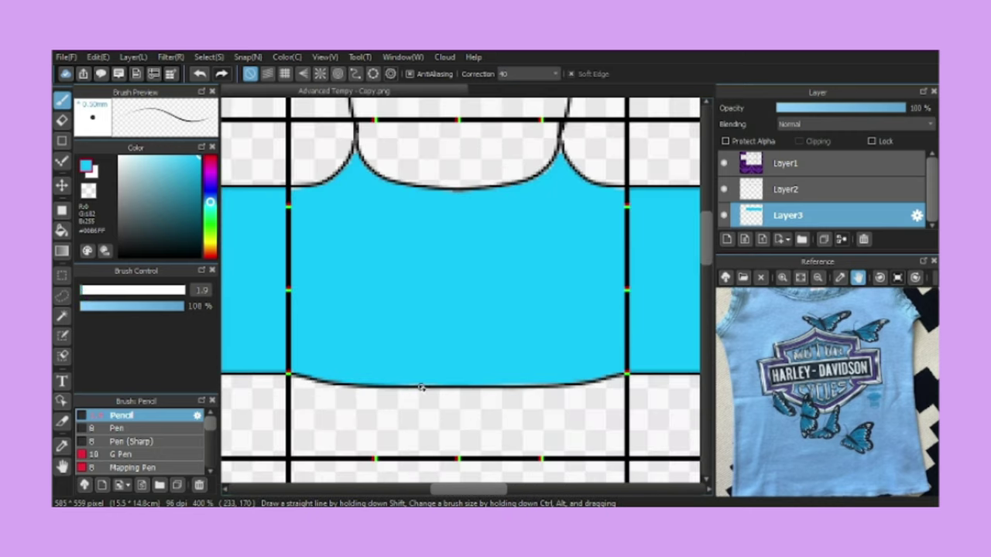
# Paint the gaps along the front panel's armhole curves and neckline cyan
pyautogui.scroll(-3, 554, 384)
pyautogui.scroll(5, 486, 238)
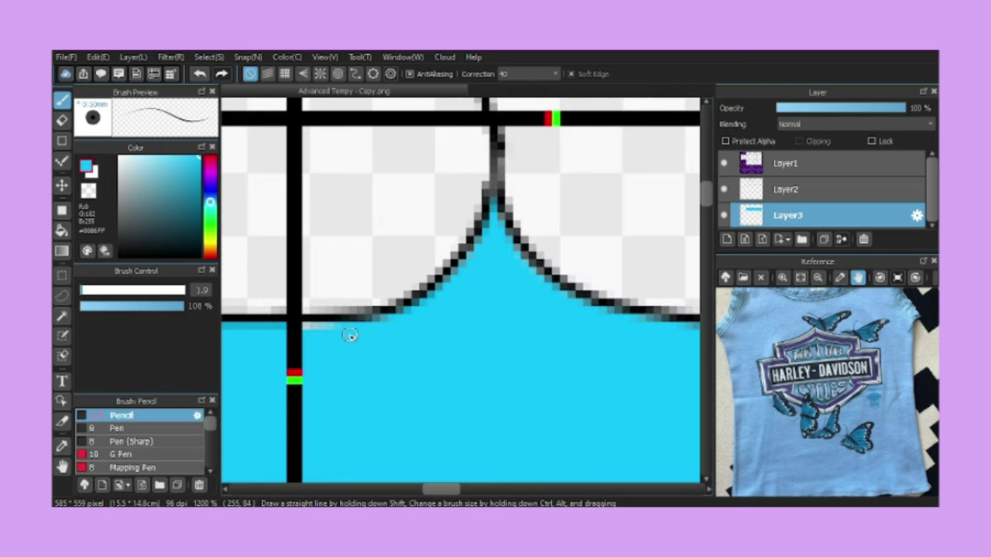
pyautogui.scroll(-2, 381, 321)
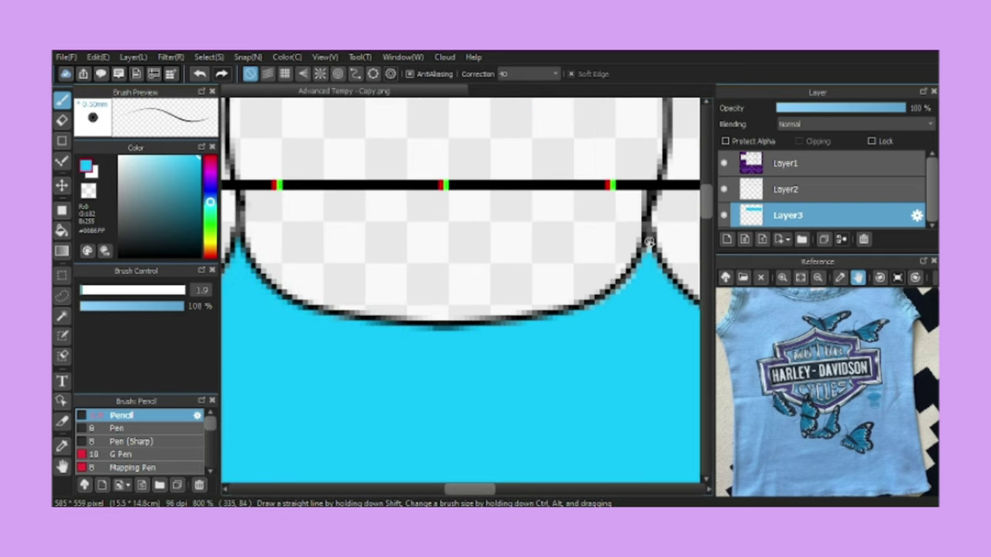
pyautogui.scroll(-2, 654, 244)
pyautogui.scroll(2, 559, 315)
pyautogui.scroll(-4, 679, 249)
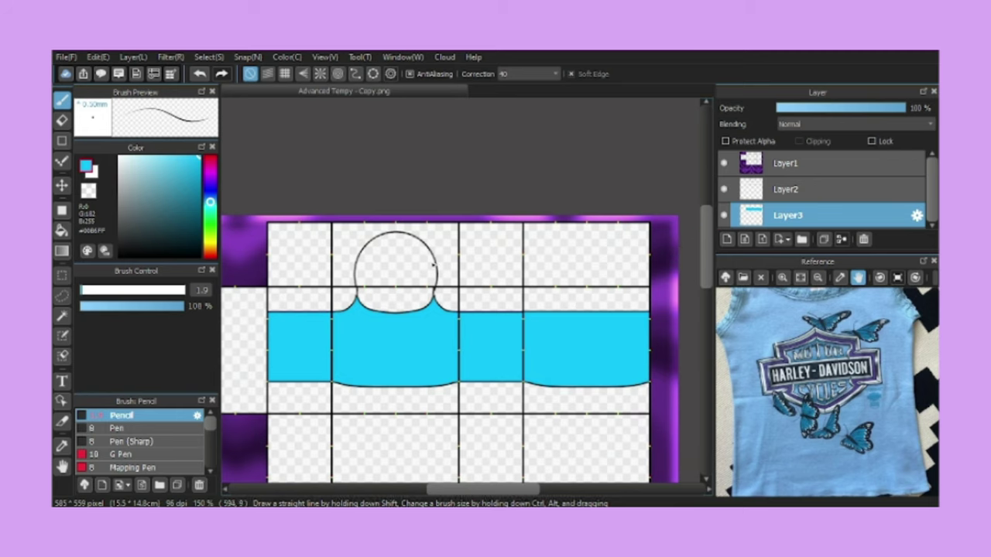
# Recolor the shirt light blue #8AC3FA, sampled from the reference photo, on clipped Layer4 with a size 1000 pencil
pyautogui.click(784, 331)
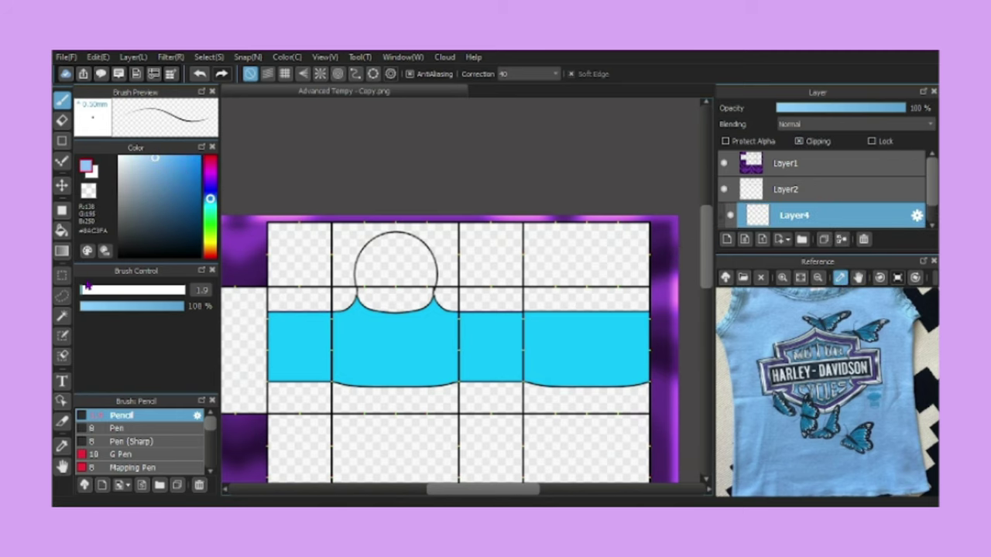
pyautogui.moveTo(163, 290); pyautogui.dragTo(185, 289)
pyautogui.click(376, 350)
# Place Layer4 above Layer2, paint the clipped outlines dark blue #266095, and reduce the pencil size to 1
pyautogui.moveTo(793, 215); pyautogui.dragTo(794, 189)
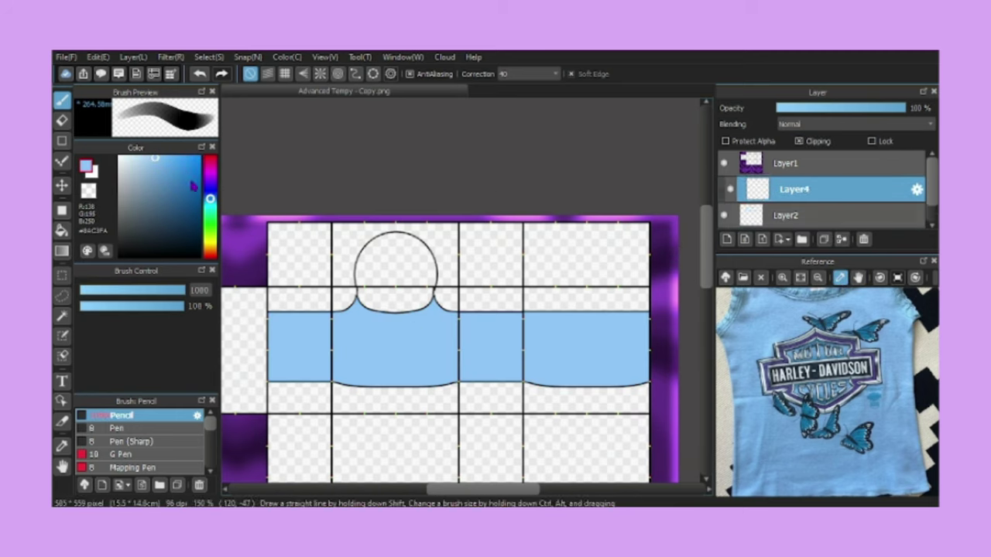
pyautogui.click(376, 349)
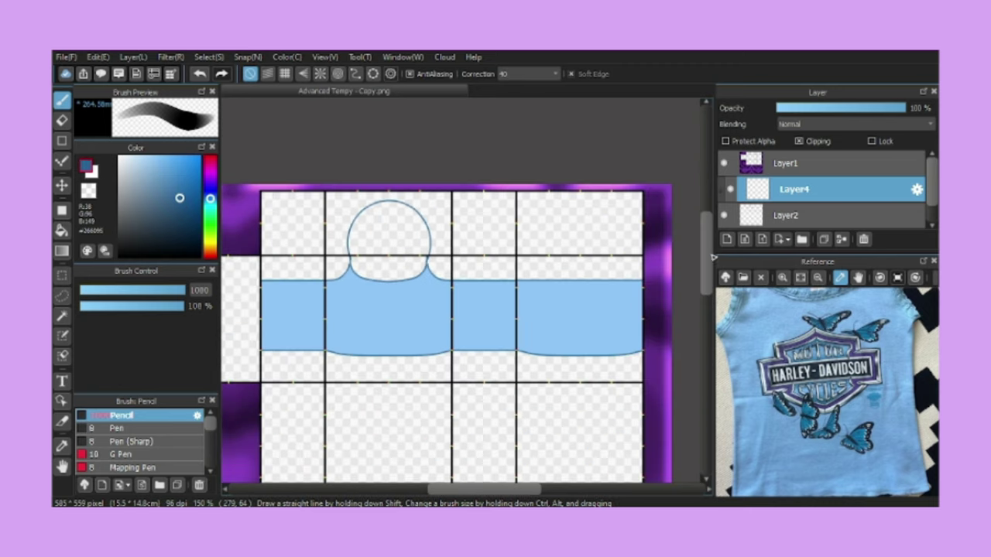
pyautogui.moveTo(185, 289); pyautogui.dragTo(79, 289)
pyautogui.scroll(1, 465, 310)
# Hide the striped Layer7 texture and select the Layer6 fabric texture
pyautogui.click(759, 215)
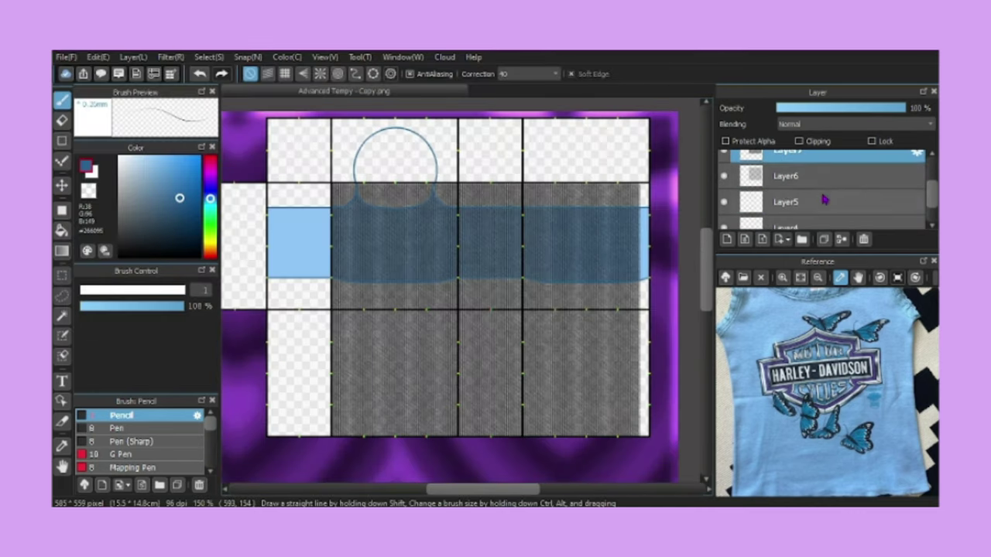
pyautogui.scroll(-1, 819, 189)
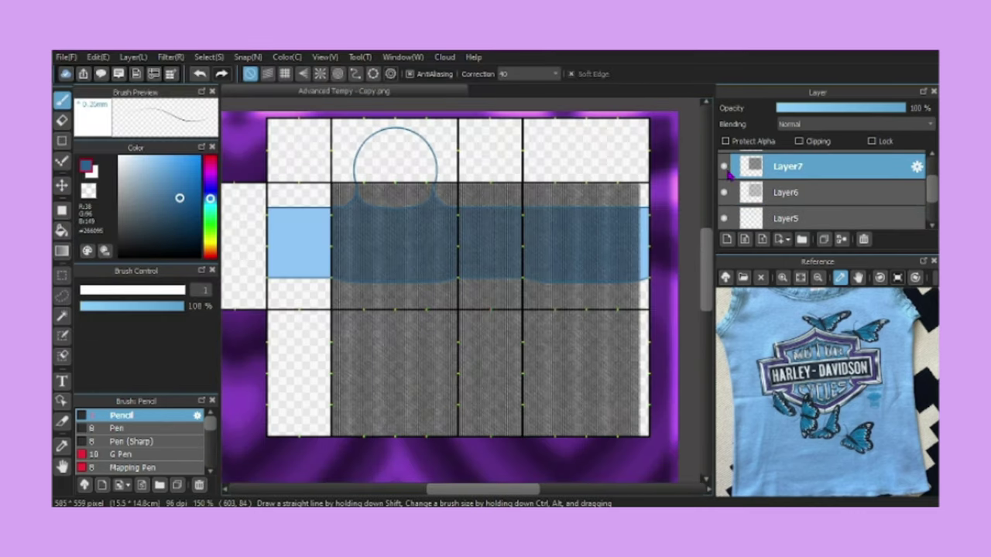
pyautogui.click(785, 218)
pyautogui.click(723, 218)
pyautogui.moveTo(742, 219); pyautogui.dragTo(741, 159)
pyautogui.click(786, 196)
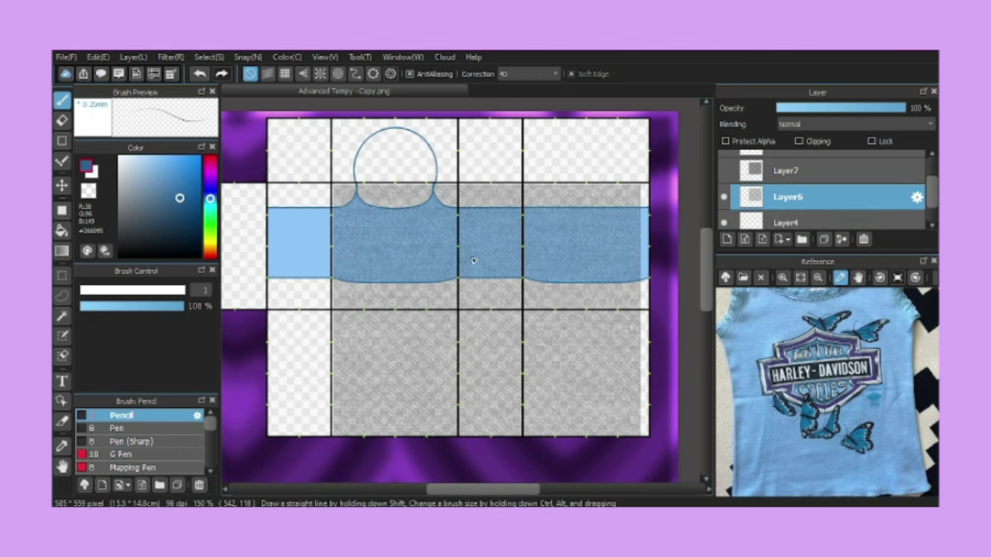
# Cover the template's full width with Layer6 and a shifted duplicate, and place the merged texture directly above Layer3
pyautogui.press('v')
pyautogui.moveTo(500, 277); pyautogui.dragTo(436, 212)
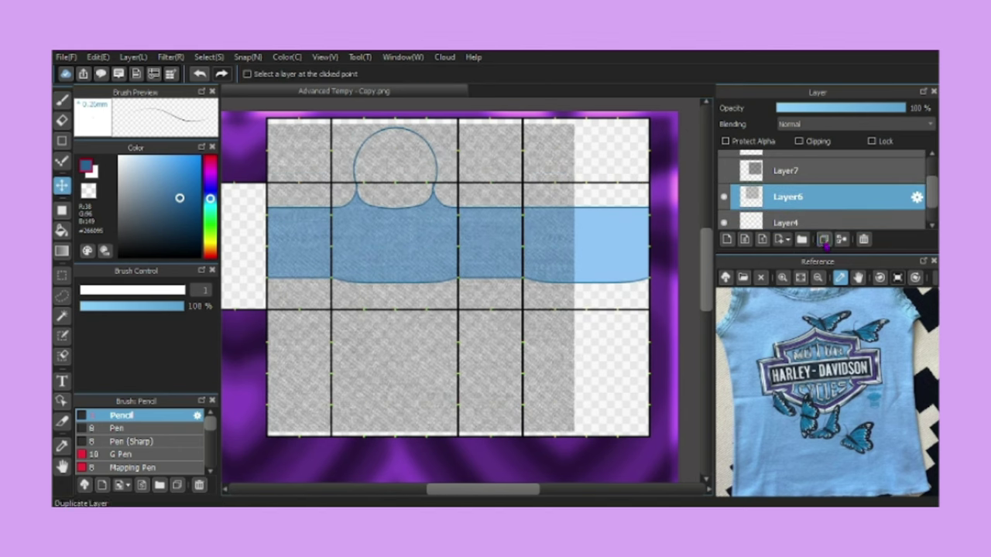
pyautogui.moveTo(557, 265); pyautogui.dragTo(635, 266)
pyautogui.moveTo(743, 222); pyautogui.dragTo(722, 173)
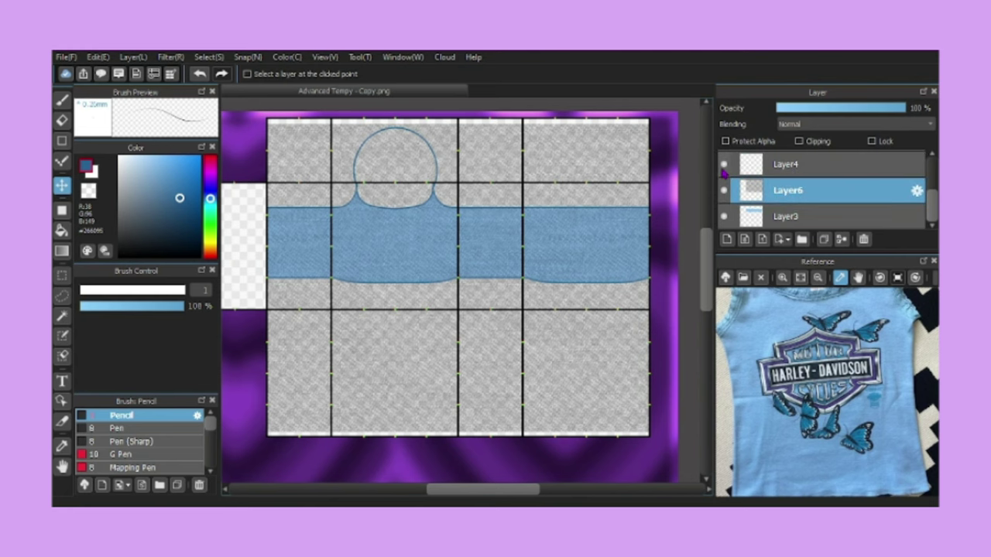
# Clip the Layer6 fabric texture to the shirt and change its blending mode
pyautogui.click(799, 141)
pyautogui.hotkey('ctrl', '+')
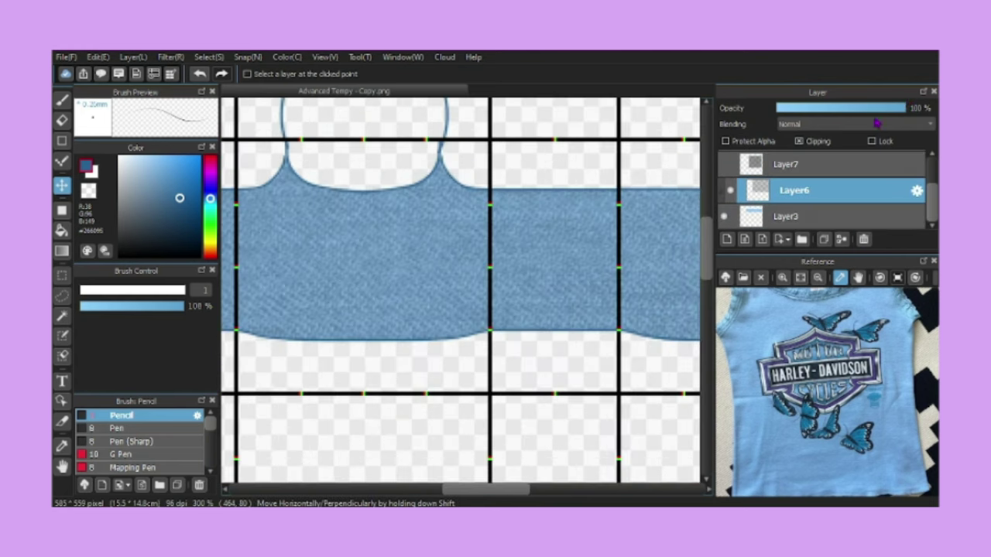
pyautogui.click(877, 122)
pyautogui.click(851, 203)
# Clip the striped Layer7 texture above Layer3, align a duplicate to cover the remaining panels, and merge the two
pyautogui.click(785, 164)
pyautogui.moveTo(785, 164); pyautogui.dragTo(786, 197)
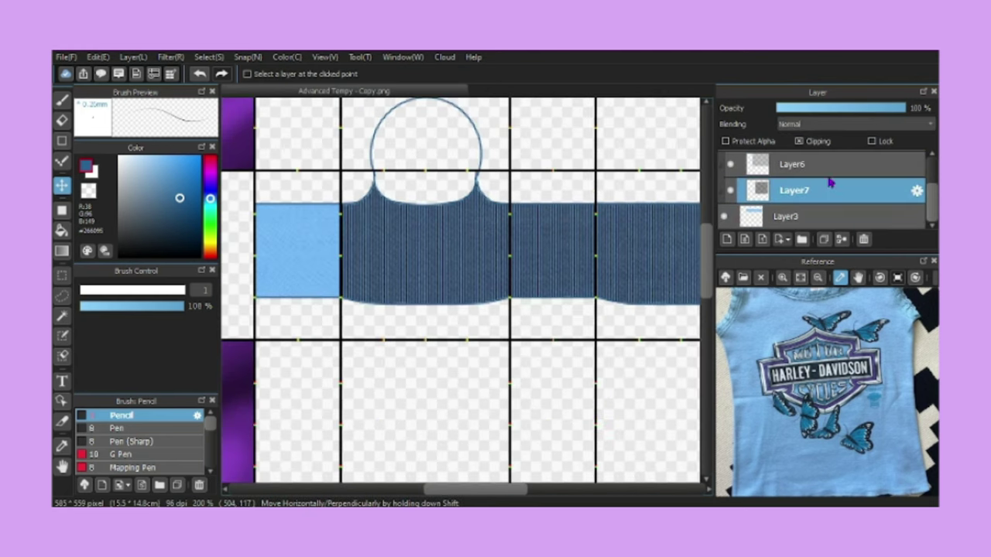
pyautogui.moveTo(380, 271); pyautogui.dragTo(470, 261)
pyautogui.hscroll(3, 611, 252)
pyautogui.scroll(2, 503, 305)
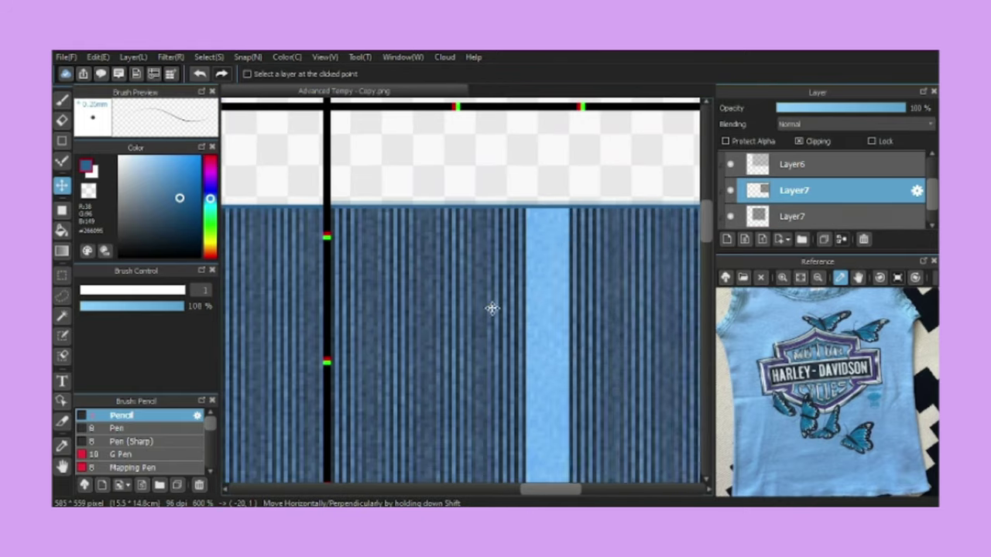
pyautogui.scroll(-3, 454, 309)
pyautogui.click(841, 241)
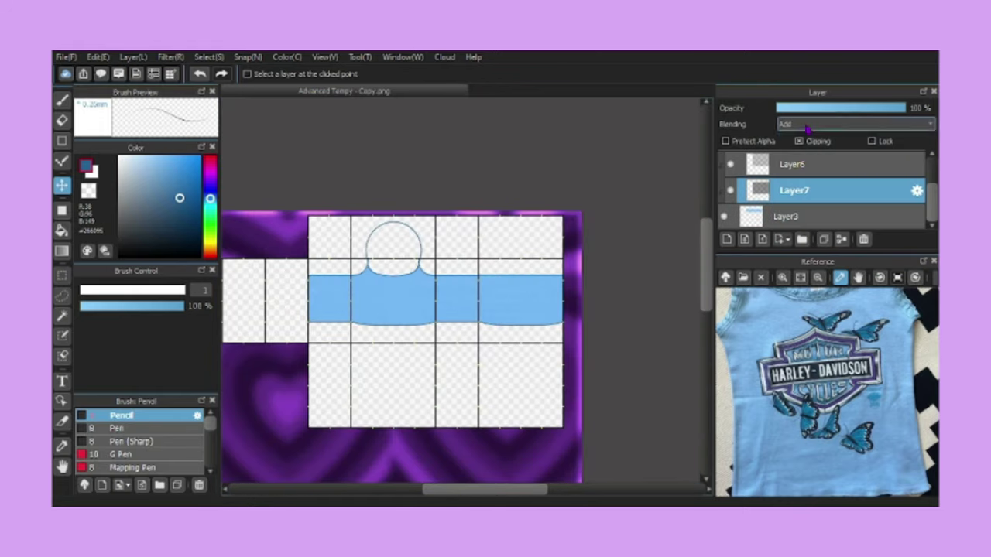
# Try the Overlay blending mode on the striped Layer7 texture
pyautogui.scroll(3, 482, 232)
pyautogui.click(852, 124)
pyautogui.click(820, 175)
pyautogui.hotkey('ctrl', '-')
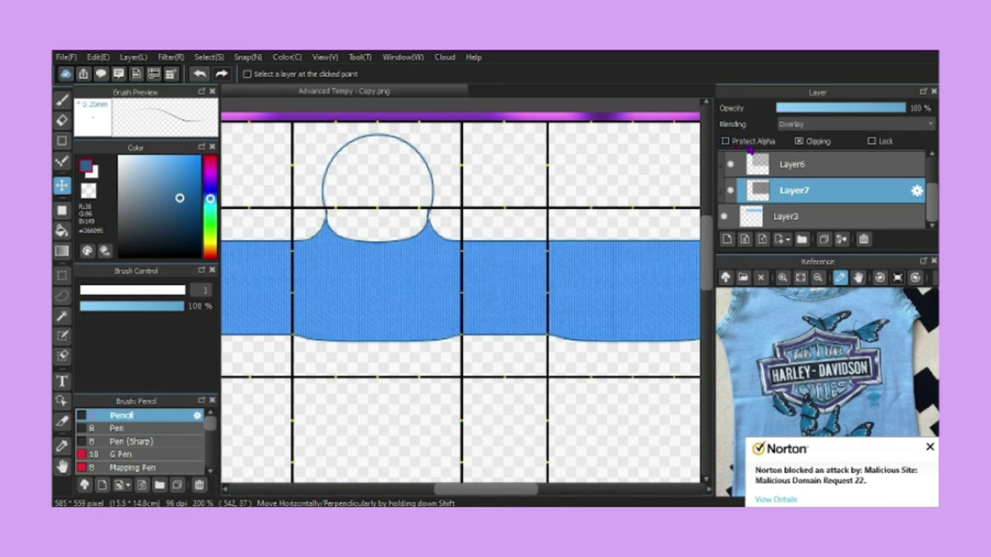
# Set both clipped texture layers to Normal blending, with Layer7 at 17% opacity and Layer6 at 16%
pyautogui.moveTo(904, 107); pyautogui.dragTo(877, 107)
pyautogui.click(901, 120)
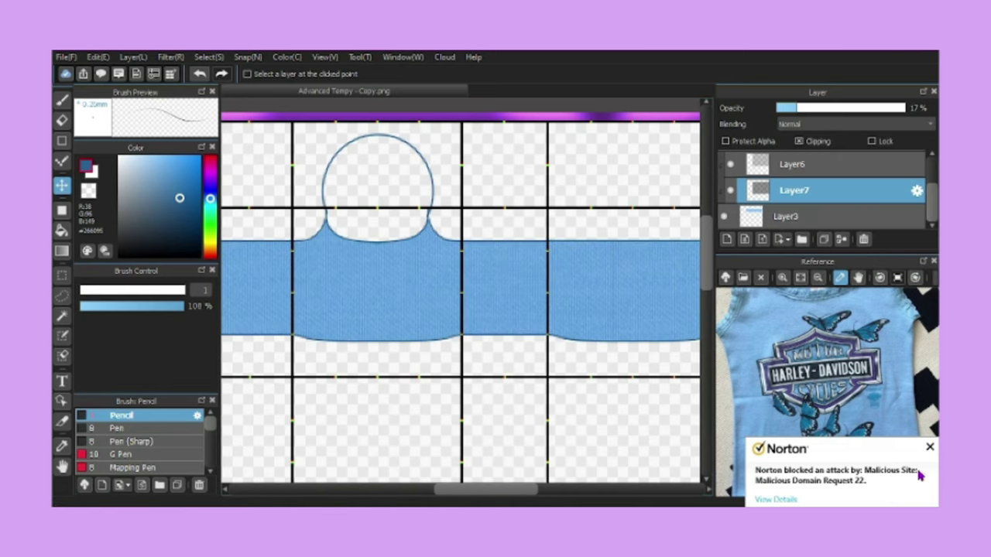
pyautogui.click(793, 164)
pyautogui.click(800, 141)
pyautogui.click(851, 124)
pyautogui.click(820, 130)
pyautogui.click(797, 107)
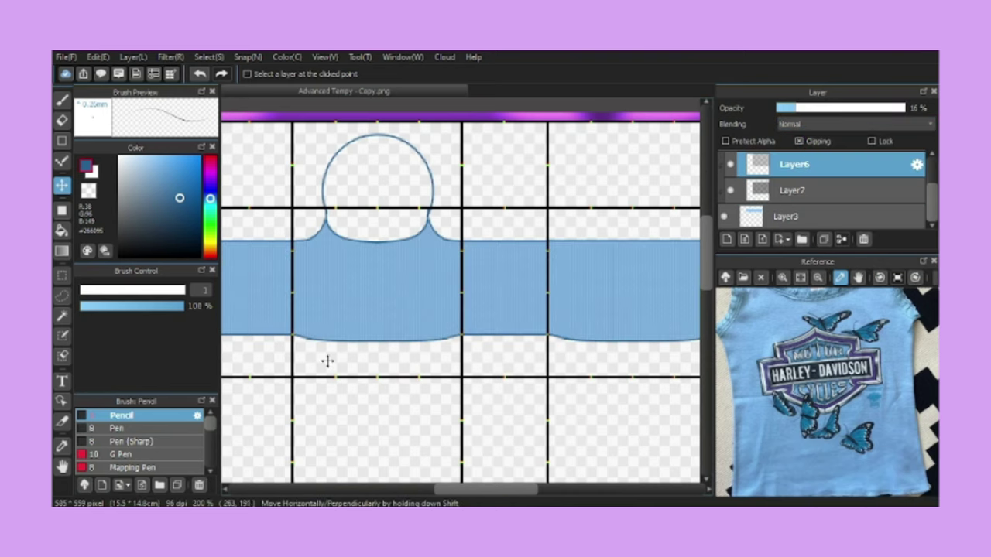
# Consolidate the shirt layers into the outline Layer2, the clipped texture Layer7 and the base Layer3
pyautogui.scroll(-2, 364, 312)
pyautogui.scroll(4, 365, 312)
pyautogui.click(782, 221)
pyautogui.moveTo(314, 289); pyautogui.dragTo(332, 305)
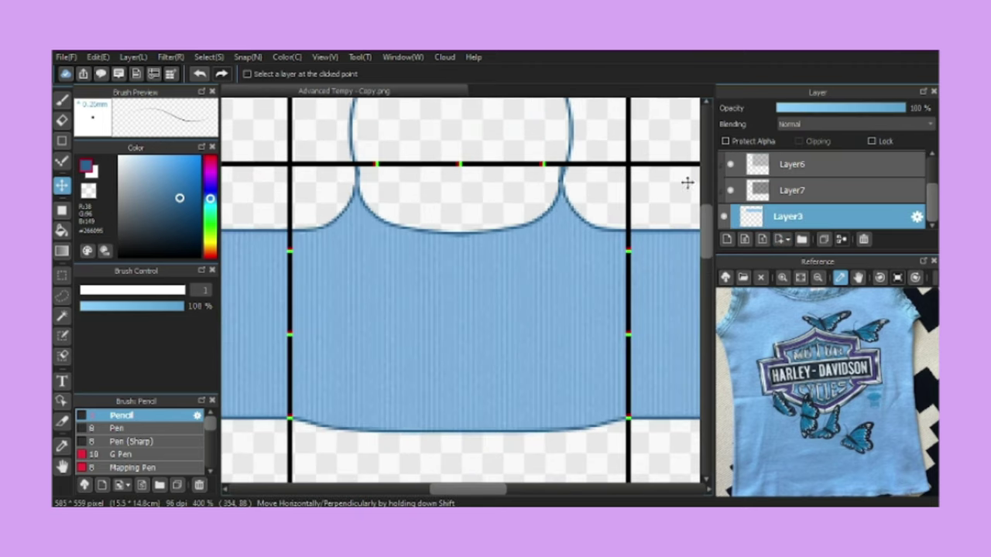
pyautogui.click(791, 175)
pyautogui.click(872, 225)
pyautogui.scroll(-2, 593, 307)
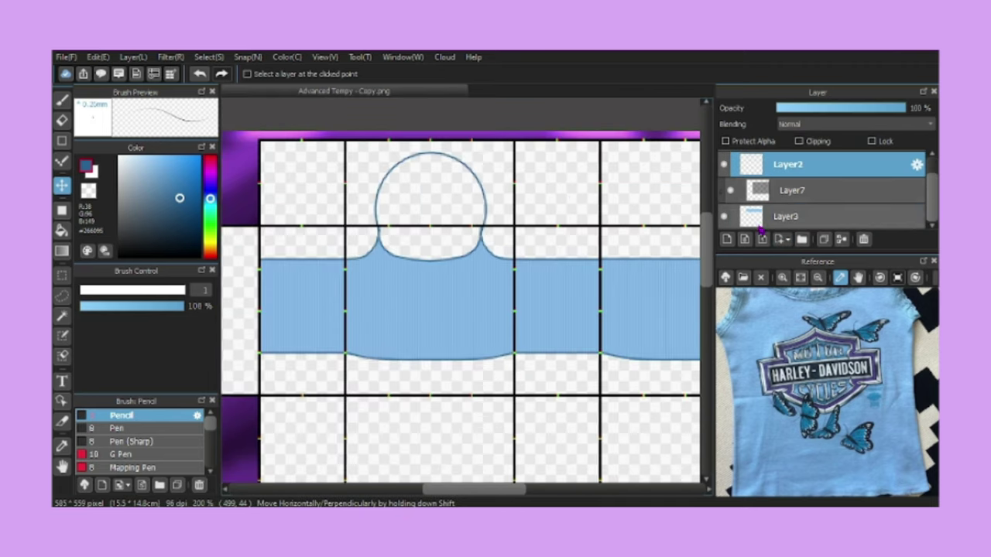
# Import the tank top reference photo as a layer directly above Layer3
pyautogui.hotkey('ctrl', 'o')
pyautogui.click(88, 510)
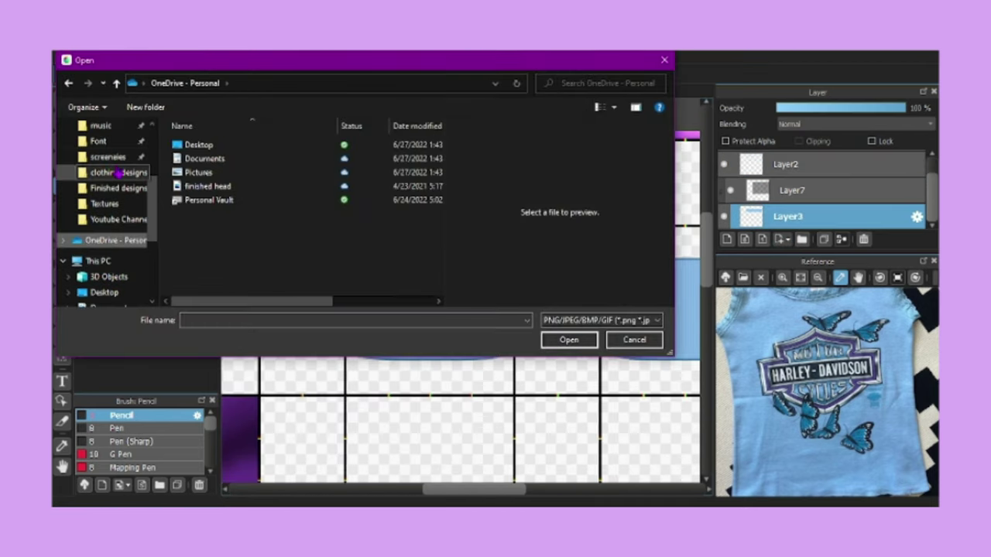
pyautogui.doubleClick(233, 170)
pyautogui.click(568, 338)
pyautogui.scroll(2, 508, 372)
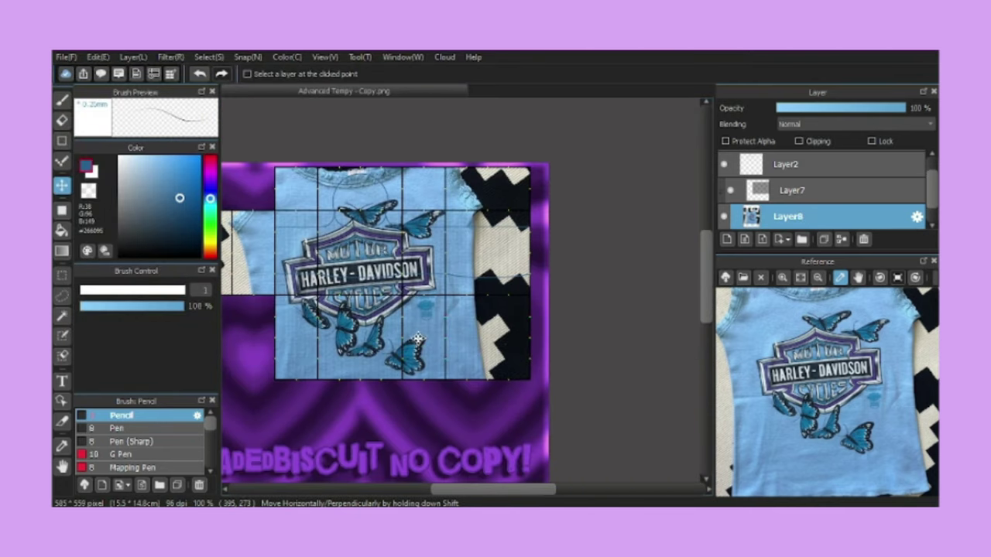
# Select the photo's printed shirt area with a rectangle, cut it and paste it onto its own layer
pyautogui.press('m')
pyautogui.moveTo(277, 187); pyautogui.dragTo(466, 344)
pyautogui.hotkey('ctrl', 'x')
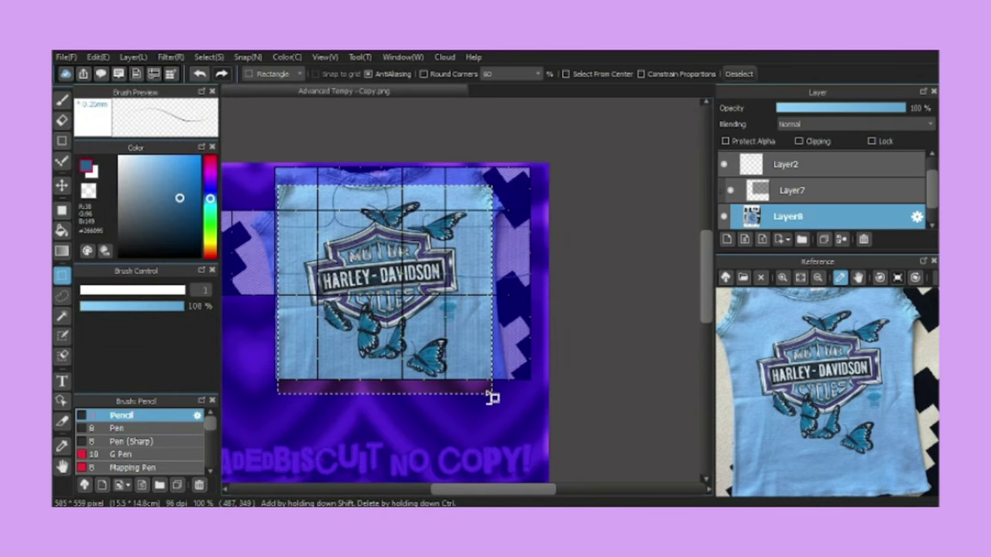
pyautogui.hotkey('ctrl', 'v')
# Rotate the pasted photo slightly clockwise so the Harley-Davidson logo is level
pyautogui.hotkey('ctrl', 't')
pyautogui.moveTo(384, 160); pyautogui.dragTo(393, 158)
pyautogui.scroll(2, 385, 211)
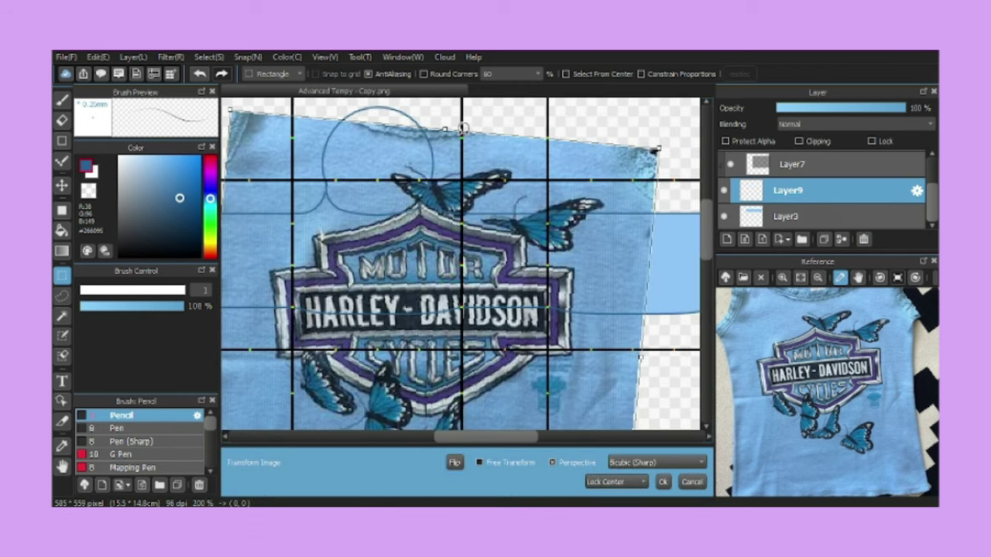
pyautogui.scroll(-2, 434, 256)
pyautogui.click(663, 482)
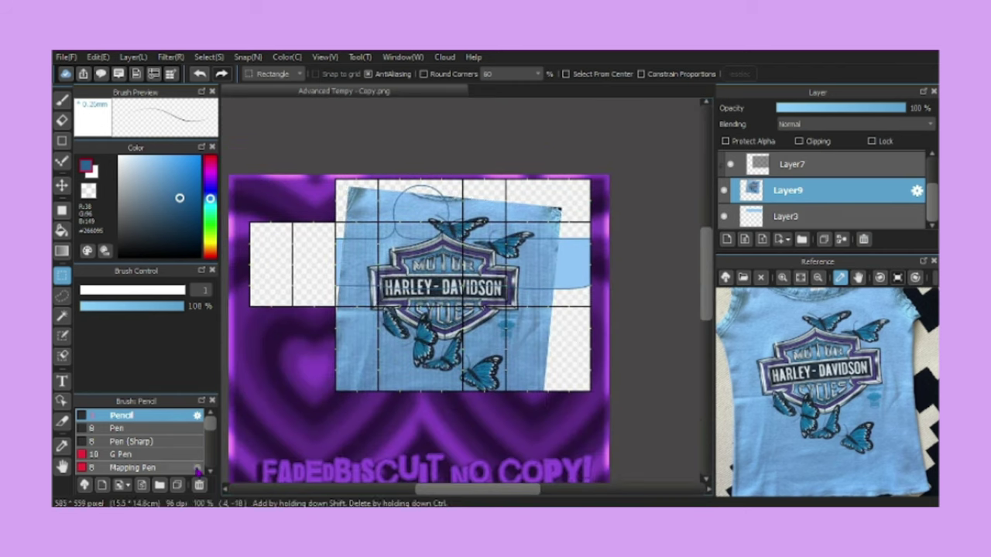
# Scale the Layer9 photo down to fit the front panel and clip it to the shirt
pyautogui.hotkey('ctrl', 't')
pyautogui.moveTo(568, 161); pyautogui.dragTo(496, 166)
pyautogui.scroll(2, 499, 272)
pyautogui.click(663, 482)
pyautogui.scroll(2, 480, 217)
pyautogui.click(816, 142)
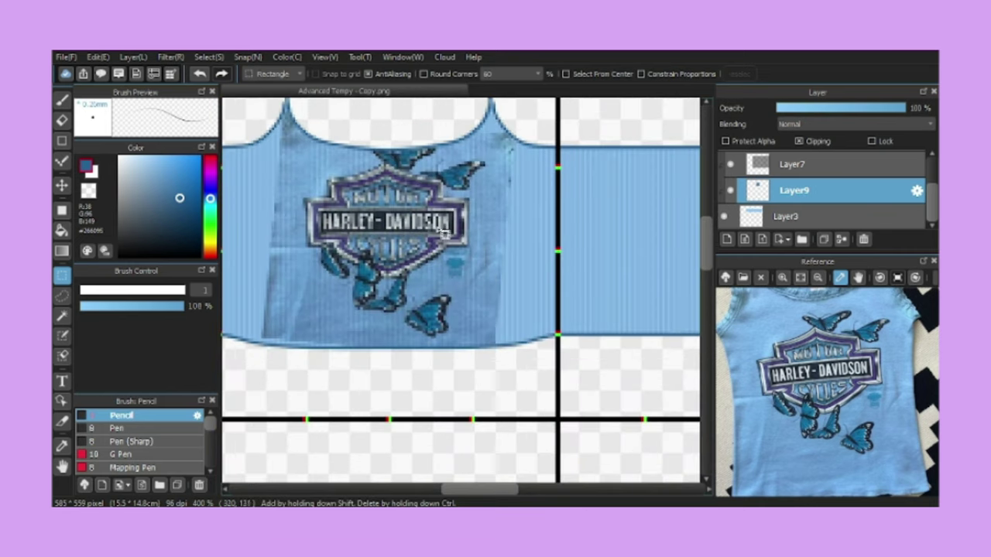
# Reposition the logo graphic on the front panel and erase the surrounding photo background with a soft eraser
pyautogui.press('v')
pyautogui.moveTo(268, 227); pyautogui.dragTo(435, 372)
pyautogui.press('e')
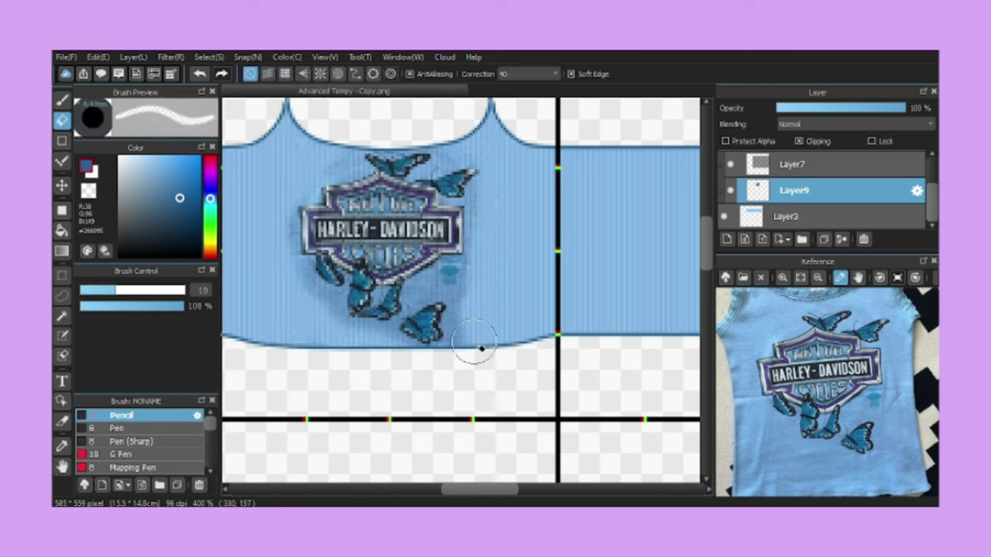
pyautogui.scroll(-3, 491, 325)
pyautogui.scroll(1, 516, 283)
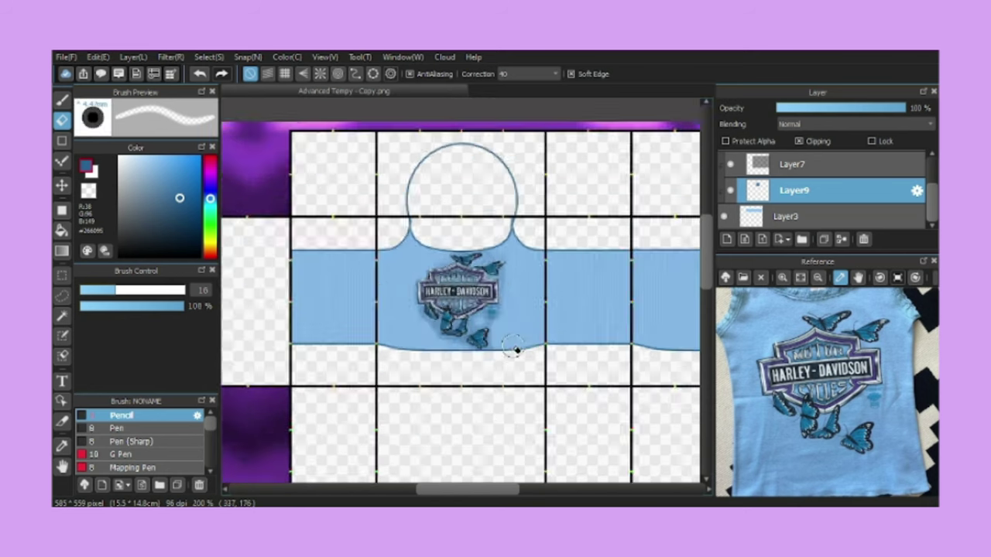
# Enlarge the logo graphic slightly, center it on the front panel and apply the transform
pyautogui.press('v')
pyautogui.hotkey('ctrl', 't')
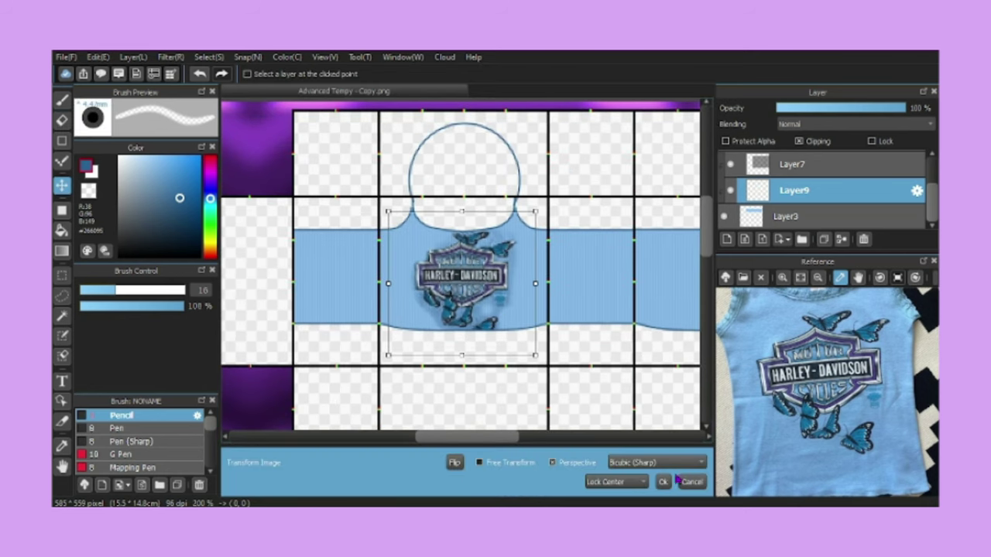
pyautogui.press('Return')
pyautogui.scroll(2, 497, 393)
pyautogui.click(59, 120)
pyautogui.scroll(-4, 387, 333)
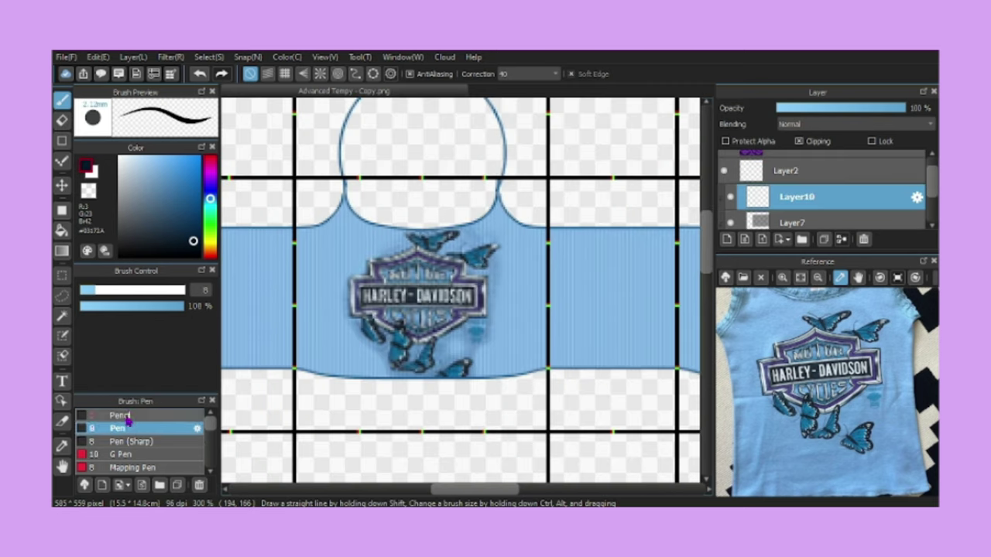
# Draw dark navy #03172A vertical lines along the panel seams on clipped Layer10, using a size 5.7 pencil and grid snap
pyautogui.click(121, 416)
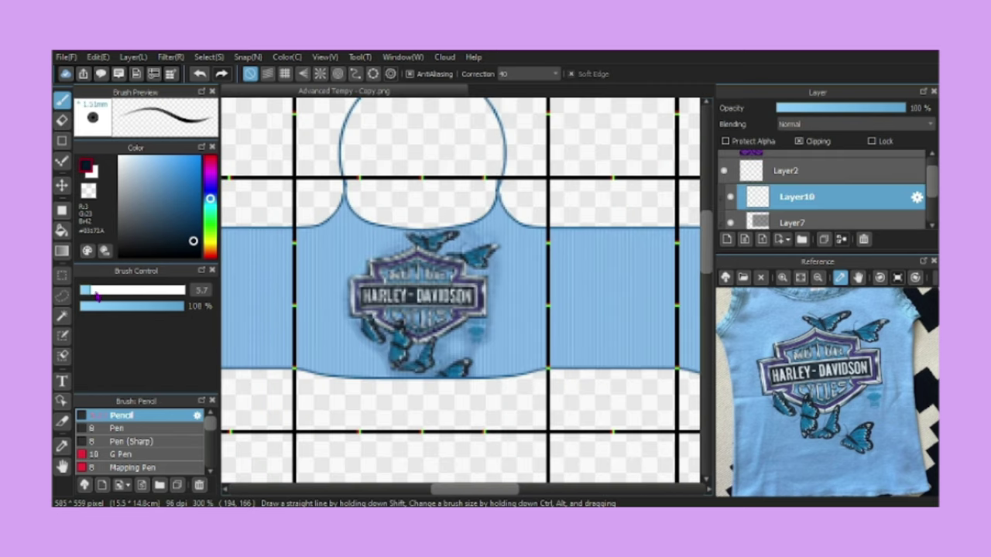
pyautogui.click(284, 74)
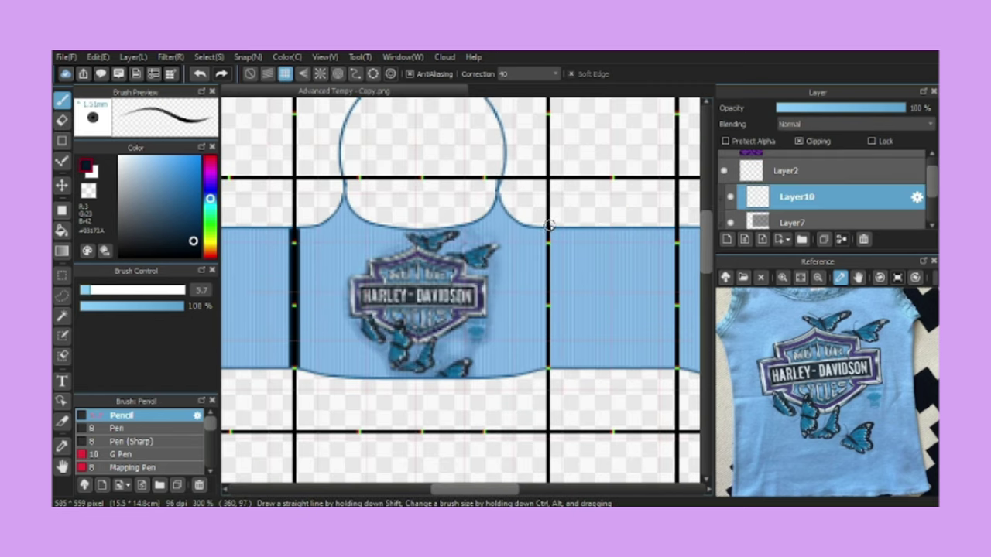
pyautogui.moveTo(547, 225); pyautogui.dragTo(548, 368)
pyautogui.scroll(-3, 534, 379)
pyautogui.scroll(3, 540, 398)
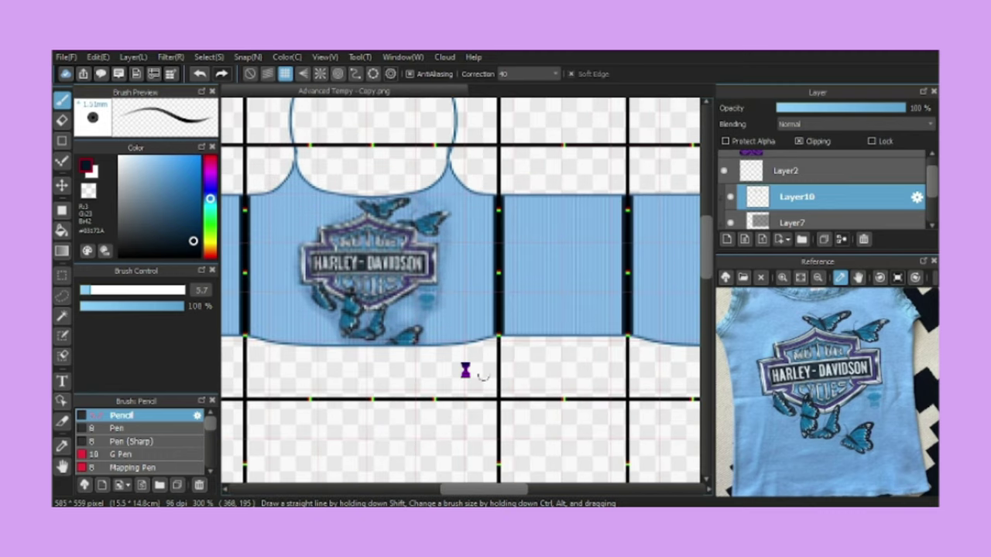
pyautogui.scroll(-2, 517, 387)
pyautogui.scroll(4, 332, 298)
# Turn off snapping and paint dark navy shading into the corners of the front, back and side panels
pyautogui.click(250, 73)
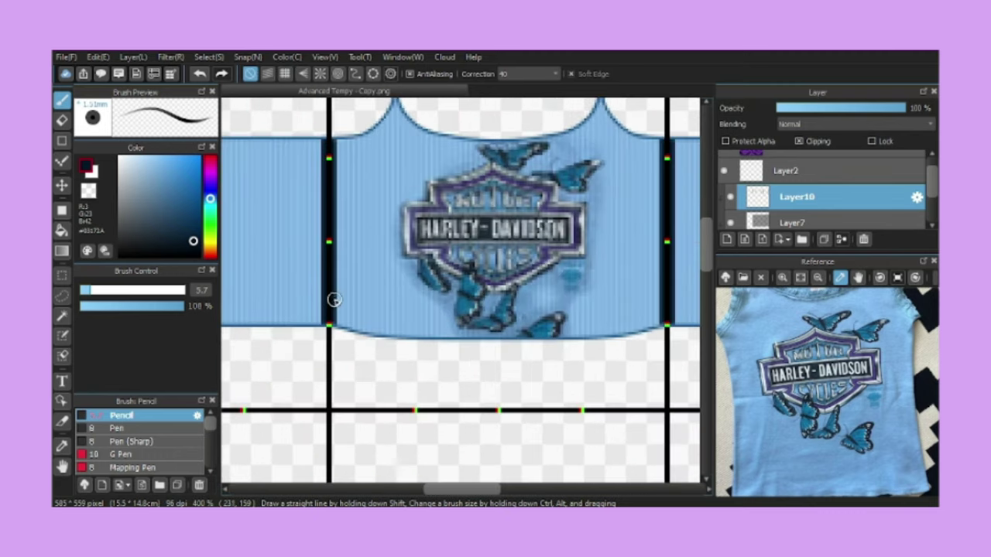
pyautogui.scroll(-1, 499, 140)
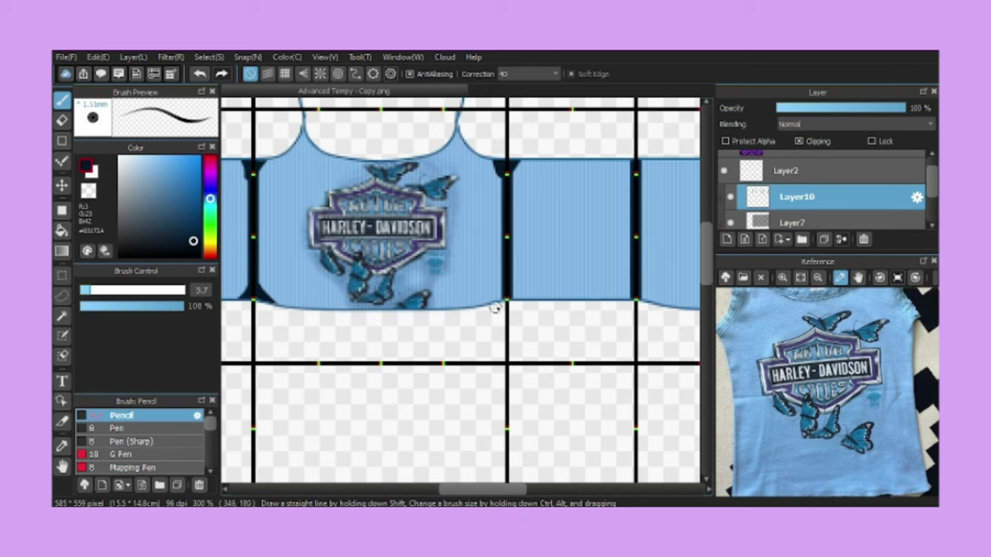
pyautogui.scroll(-2, 347, 214)
pyautogui.scroll(3, 399, 328)
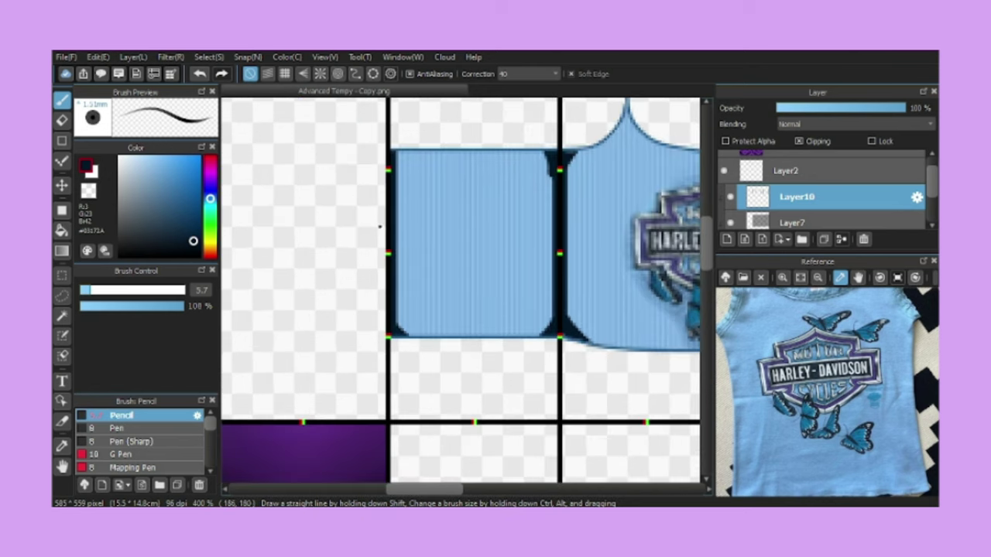
pyautogui.scroll(-3, 389, 170)
pyautogui.scroll(3, 325, 286)
pyautogui.scroll(-3, 326, 286)
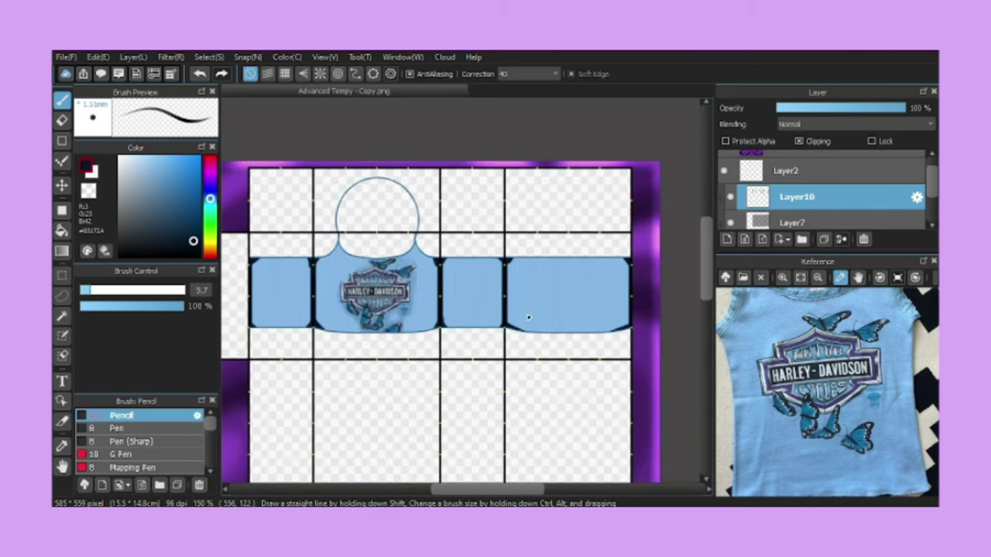
# Apply a Gaussian Blur of 4 to the navy seam and corner shading and lower its layer's opacity to 47%
pyautogui.scroll(1, 326, 286)
pyautogui.click(170, 56)
pyautogui.click(189, 87)
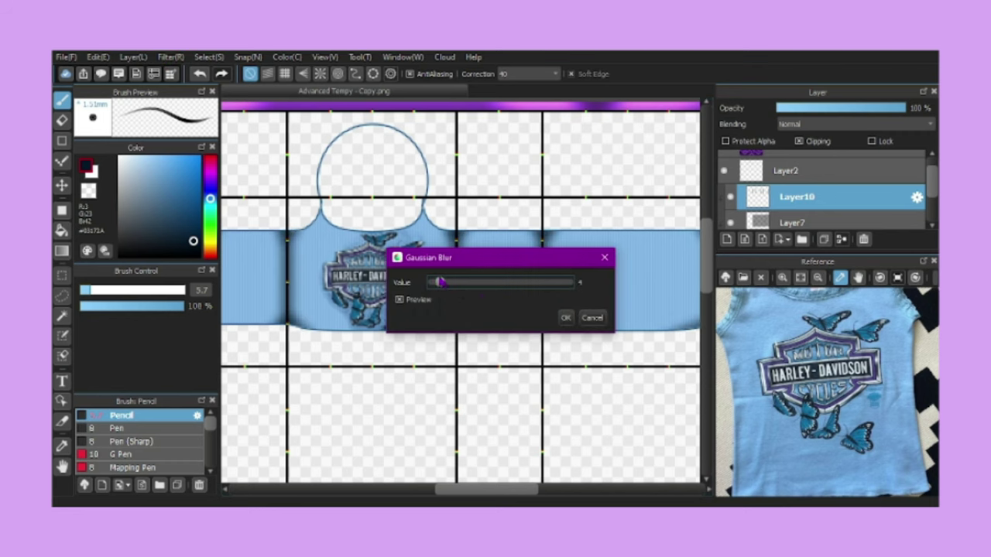
pyautogui.click(565, 317)
pyautogui.click(851, 124)
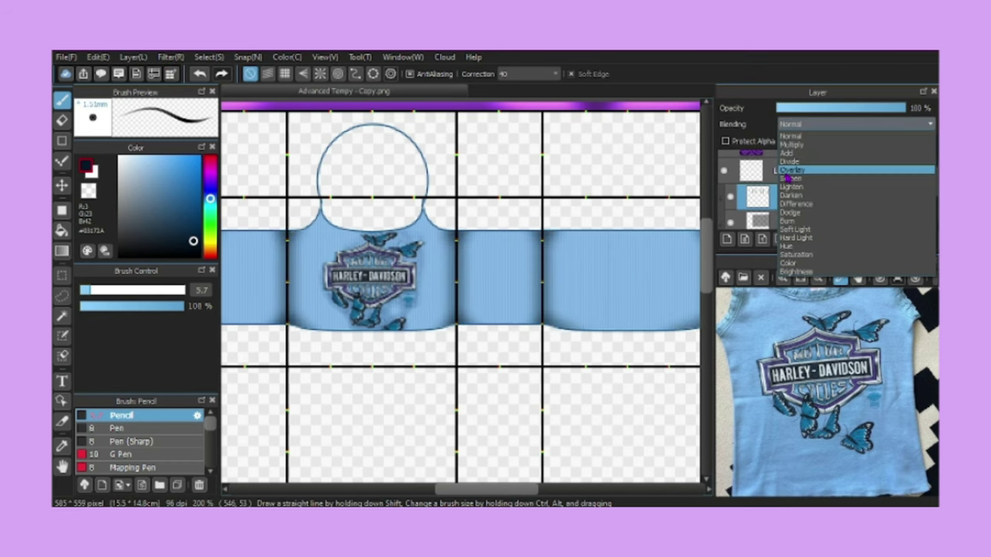
pyautogui.click(808, 110)
pyautogui.scroll(-1, 576, 244)
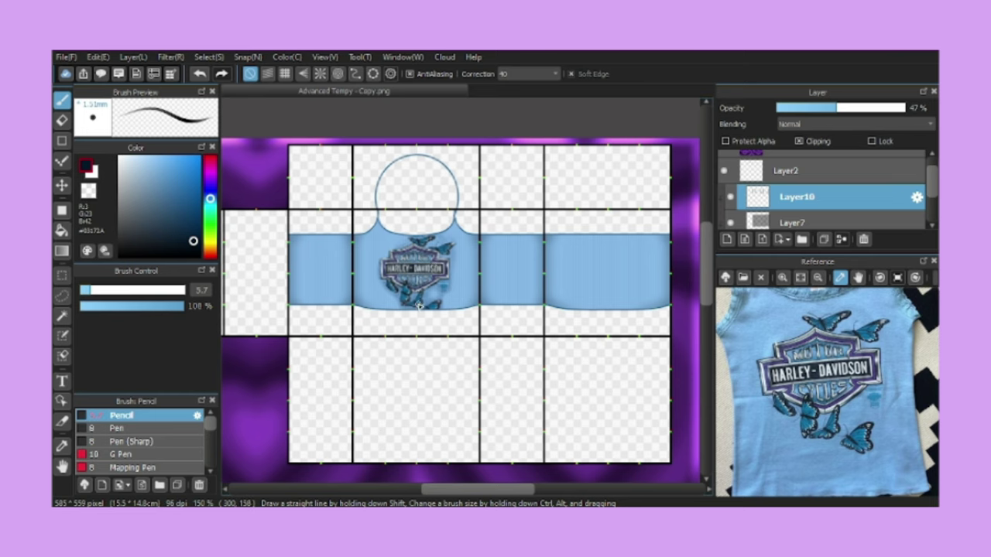
# Add a clipped layer above the seam shading and set up Pen (Sharp) at size 3.7 in dark navy #03112A
pyautogui.scroll(3, 422, 297)
pyautogui.scroll(-1, 422, 297)
pyautogui.hotkey('ctrl', 'shift', 'n')
pyautogui.scroll(1, 422, 297)
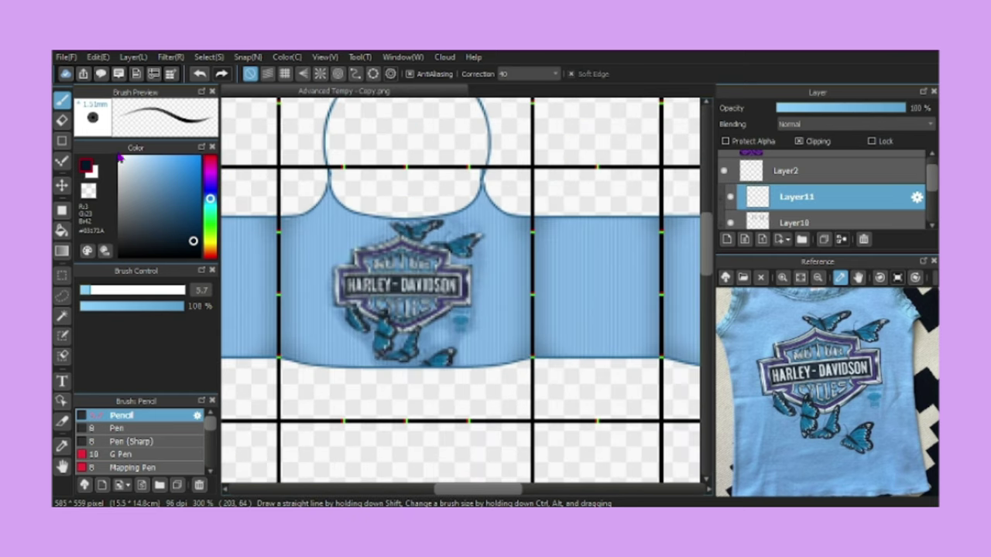
pyautogui.scroll(-1, 139, 441)
pyautogui.moveTo(210, 198); pyautogui.dragTo(210, 195)
pyautogui.click(153, 438)
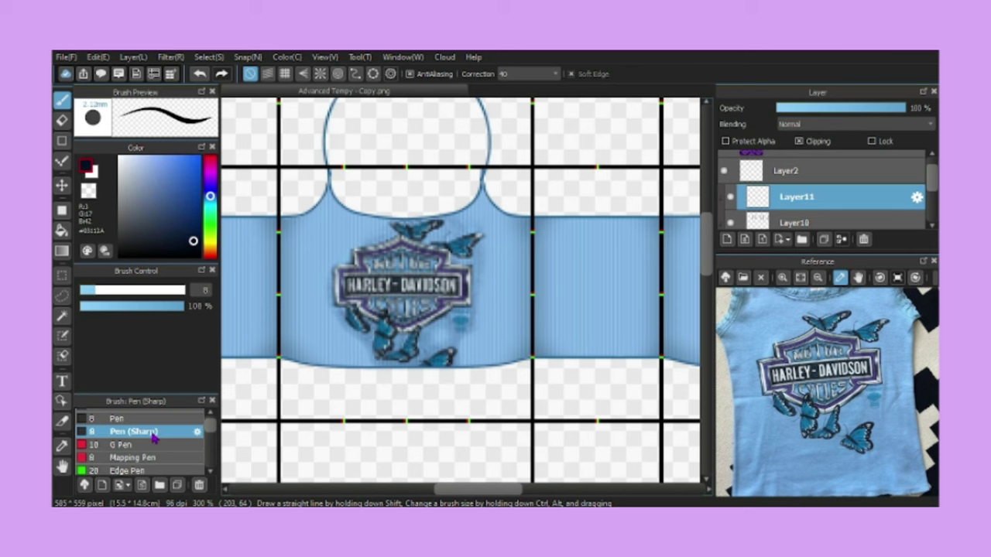
pyautogui.hotkey('ctrl', '+')
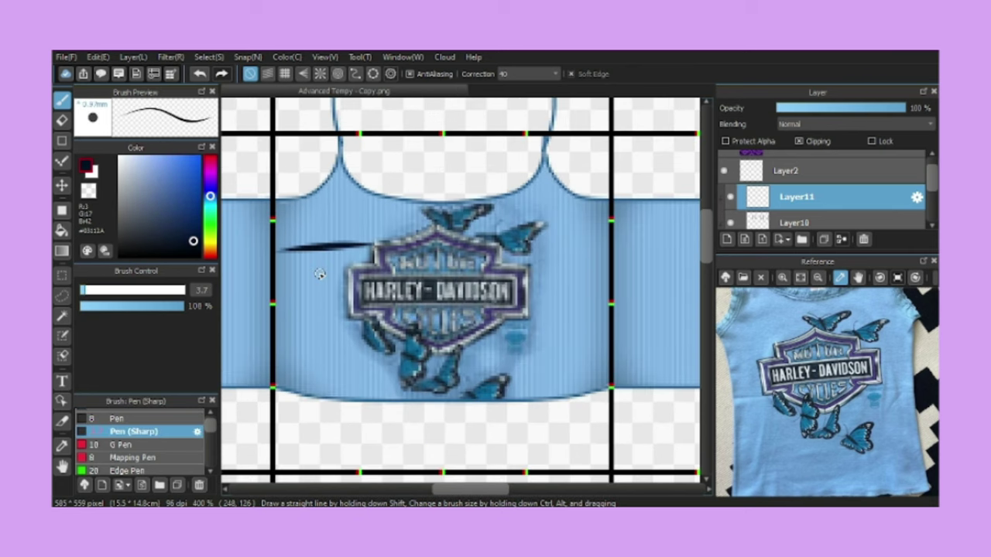
# Undo the test stroke, set Correction to 0 and draw tapered horizontal wrinkle lines across the front panel
pyautogui.hotkey('ctrl', 'z')
pyautogui.click(527, 74)
pyautogui.click(526, 84)
pyautogui.moveTo(278, 247); pyautogui.dragTo(424, 217)
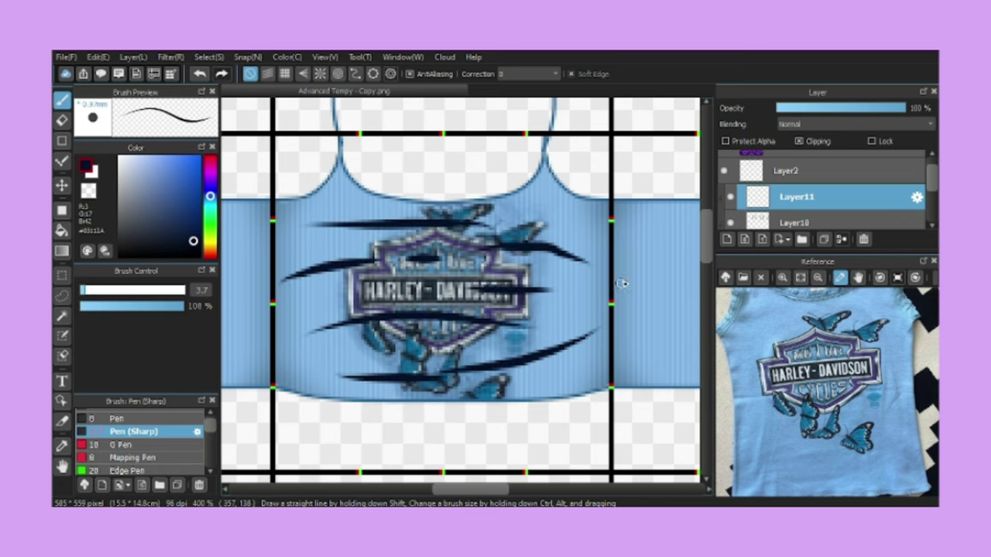
# Draw tapered diagonal and curved navy wrinkle lines on both side panels
pyautogui.hotkey('ctrl', '+')
pyautogui.moveTo(265, 234); pyautogui.dragTo(424, 310)
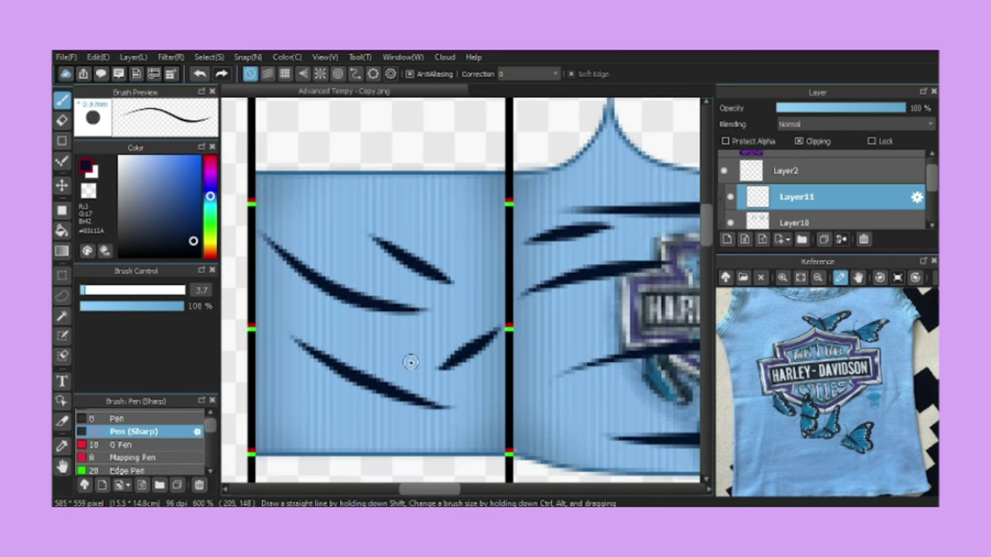
pyautogui.moveTo(257, 174); pyautogui.dragTo(338, 213)
pyautogui.moveTo(269, 422); pyautogui.dragTo(369, 452)
pyautogui.scroll(-2, 368, 452)
pyautogui.scroll(1, 496, 325)
pyautogui.moveTo(481, 260); pyautogui.dragTo(532, 222)
pyautogui.moveTo(424, 360); pyautogui.dragTo(572, 375)
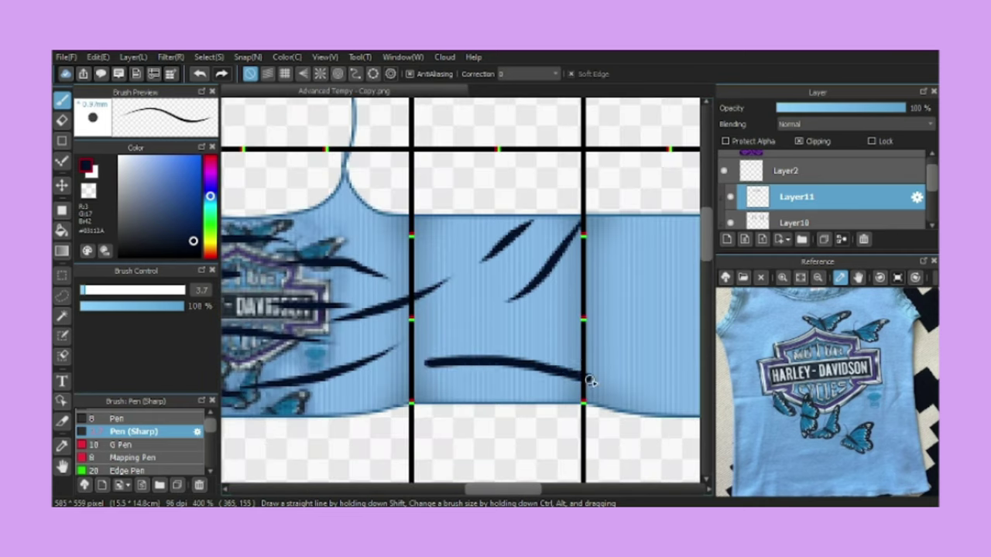
# Draw curved horizontal navy wrinkle lines across the back panel, undoing strokes that do not fit
pyautogui.moveTo(518, 180); pyautogui.dragTo(329, 126)
pyautogui.moveTo(279, 242); pyautogui.dragTo(520, 241)
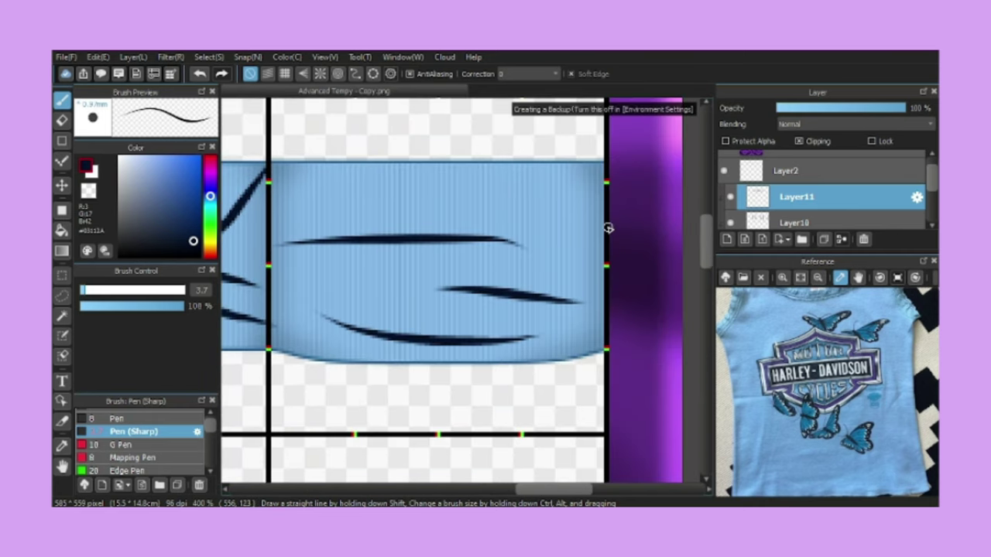
pyautogui.hotkey('ctrl', 'z')
pyautogui.moveTo(605, 207); pyautogui.dragTo(465, 177)
pyautogui.moveTo(337, 199); pyautogui.dragTo(409, 198)
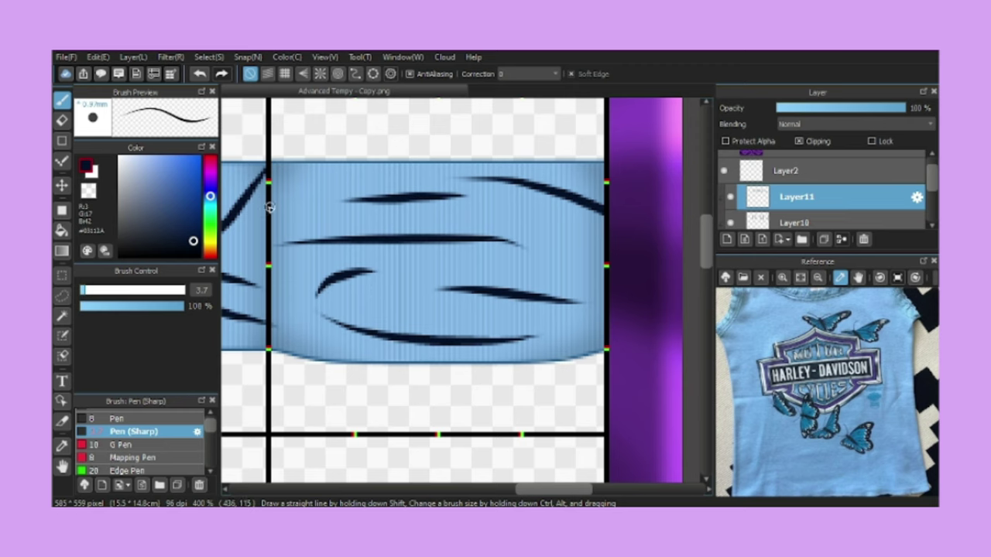
# Apply a Motion Blur filter to the wrinkle lines on the clipped wrinkle layer
pyautogui.scroll(-4, 269, 208)
pyautogui.scroll(1, 270, 208)
pyautogui.click(171, 57)
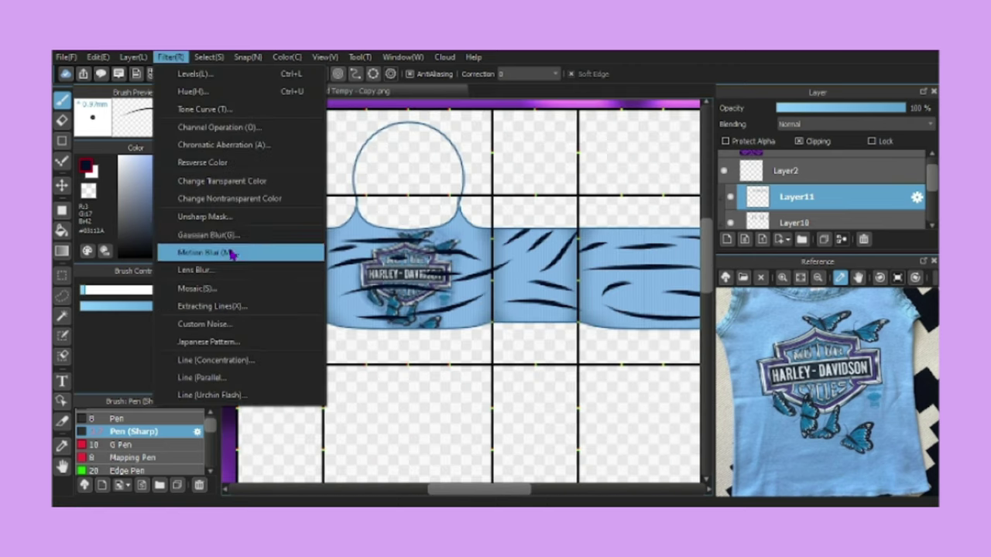
pyautogui.click(203, 252)
pyautogui.moveTo(464, 207); pyautogui.dragTo(680, 193)
pyautogui.click(798, 354)
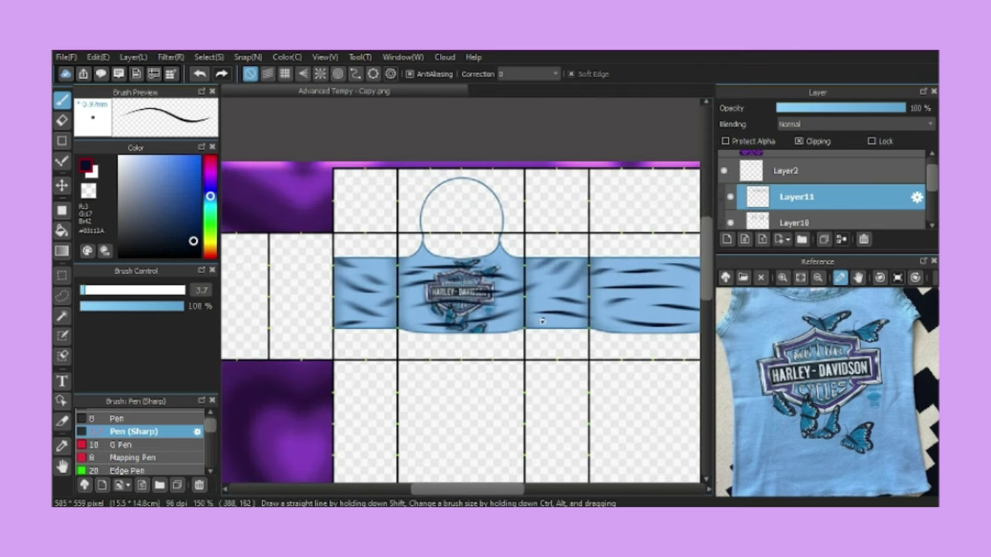
# Try smudging the wrinkle lines on all panels with the Smudge brush at size 70
pyautogui.scroll(-3, 151, 456)
pyautogui.click(134, 468)
pyautogui.scroll(3, 351, 308)
pyautogui.scroll(-2, 352, 307)
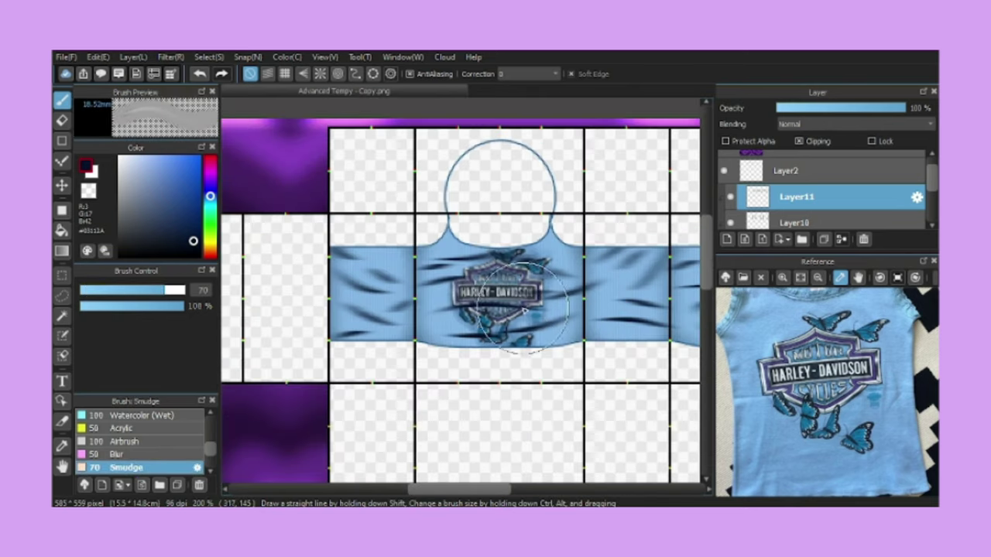
pyautogui.hscroll(3, 352, 307)
pyautogui.moveTo(630, 299); pyautogui.dragTo(537, 310)
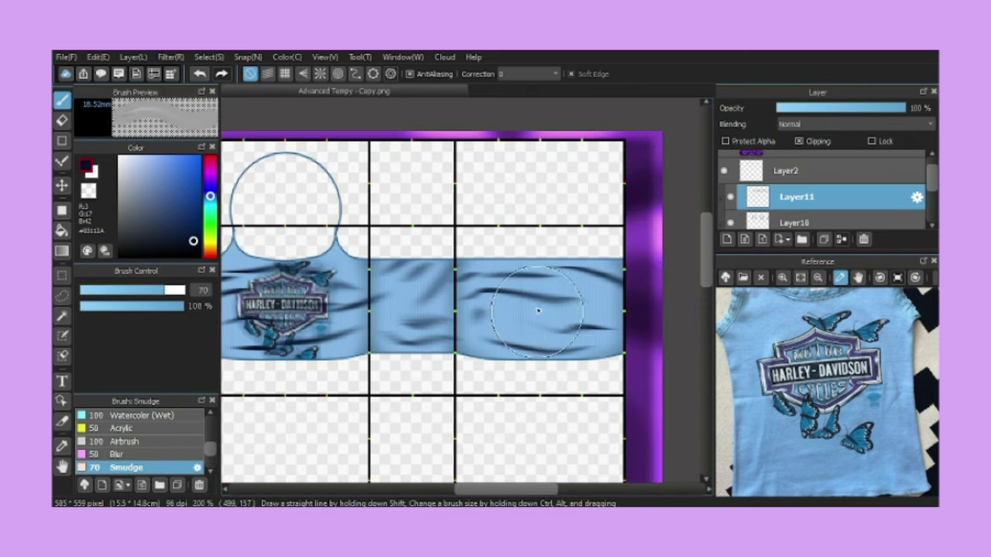
# Try softening the smudged wrinkles with the Blur brush at size 50 and 31% opacity
pyautogui.scroll(-1, 537, 310)
pyautogui.click(117, 454)
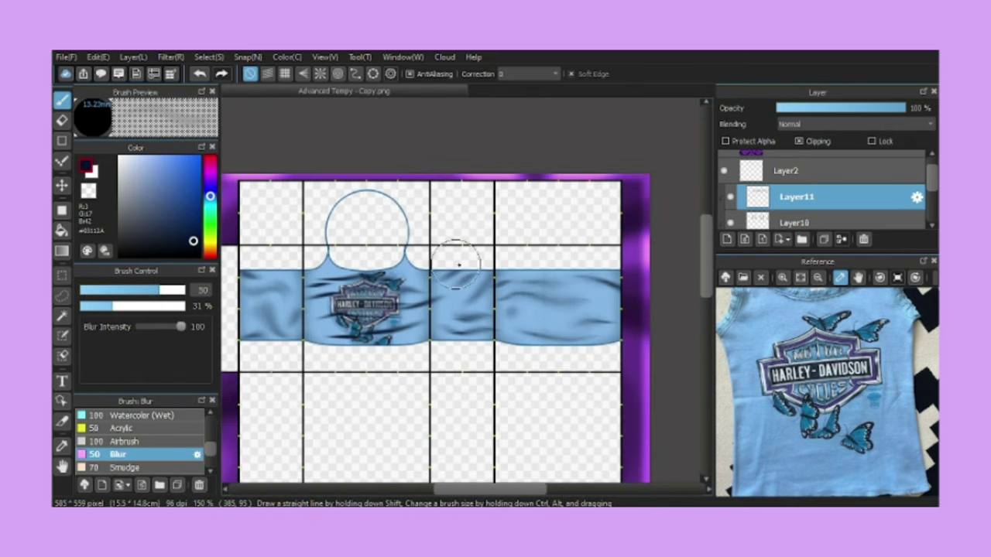
pyautogui.hscroll(-4, 460, 258)
pyautogui.hscroll(3, 542, 294)
pyautogui.scroll(1, 480, 325)
pyautogui.scroll(-3, 821, 193)
pyautogui.scroll(2, 455, 355)
# Hide the logo layer, revert the smudging and soften the wrinkles on every panel with the size 50 Blur brush at 31%
pyautogui.scroll(-2, 455, 356)
pyautogui.click(809, 124)
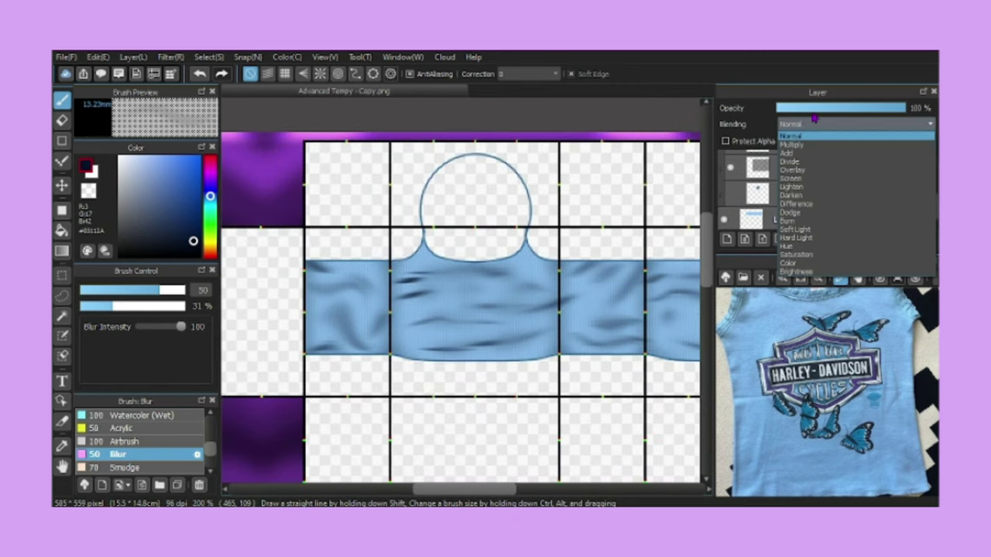
pyautogui.click(809, 132)
pyautogui.scroll(-2, 503, 343)
pyautogui.scroll(1, 626, 343)
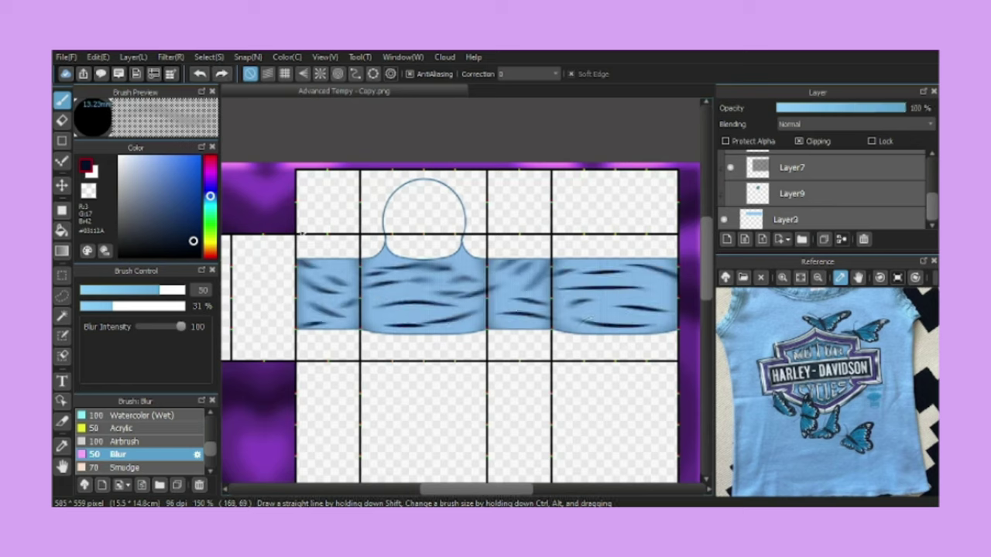
pyautogui.scroll(1, 301, 232)
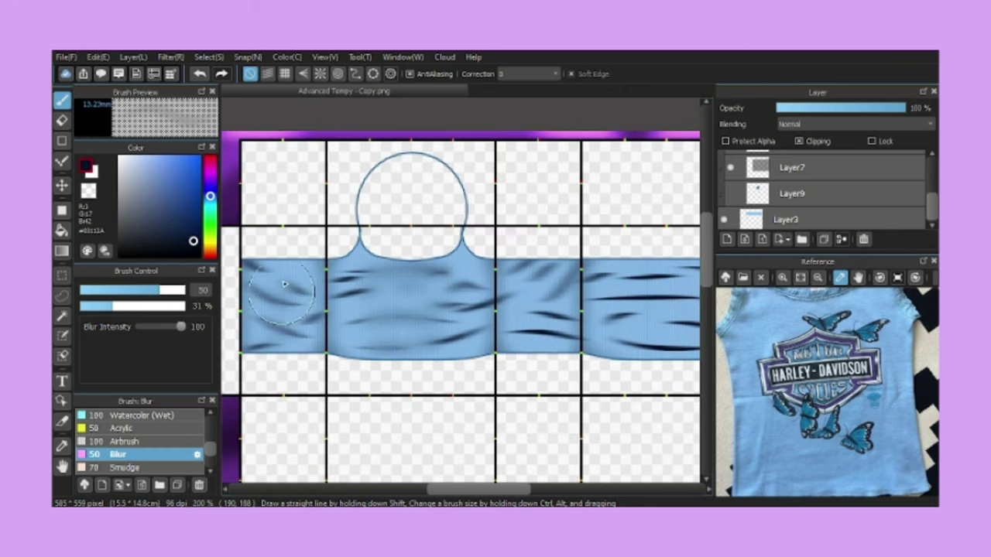
pyautogui.scroll(-2, 475, 387)
pyautogui.scroll(2, 548, 295)
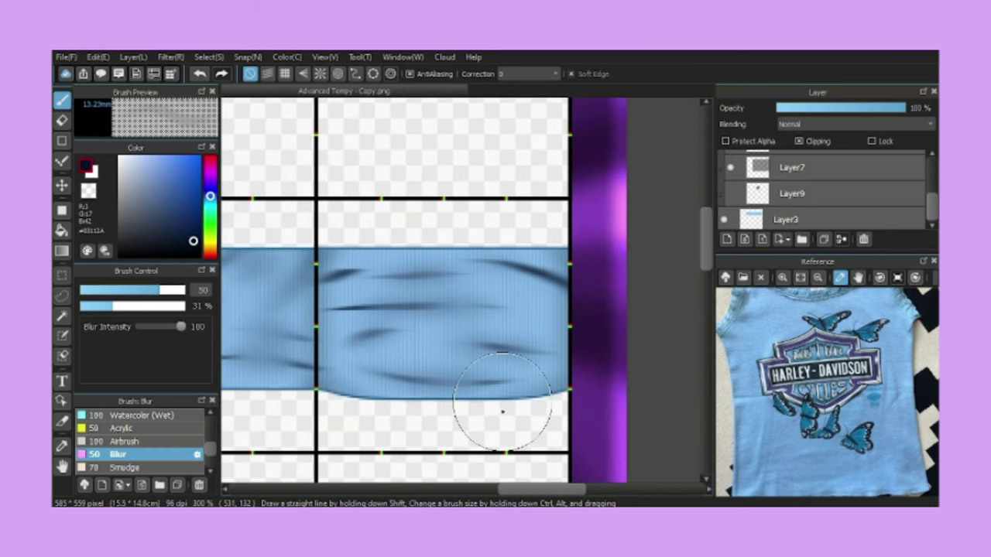
# Lower the wrinkle layer's opacity to 42% and sharpen the front panel's wrinkle edges with a soft-edged eraser at size 8.4
pyautogui.scroll(-1, 440, 313)
pyautogui.click(837, 108)
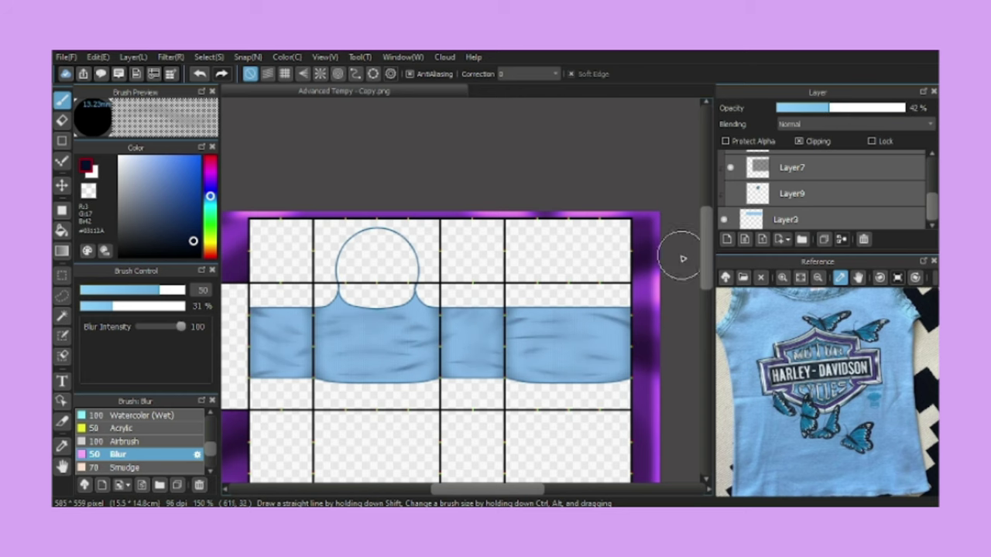
pyautogui.scroll(1, 511, 309)
pyautogui.press('e')
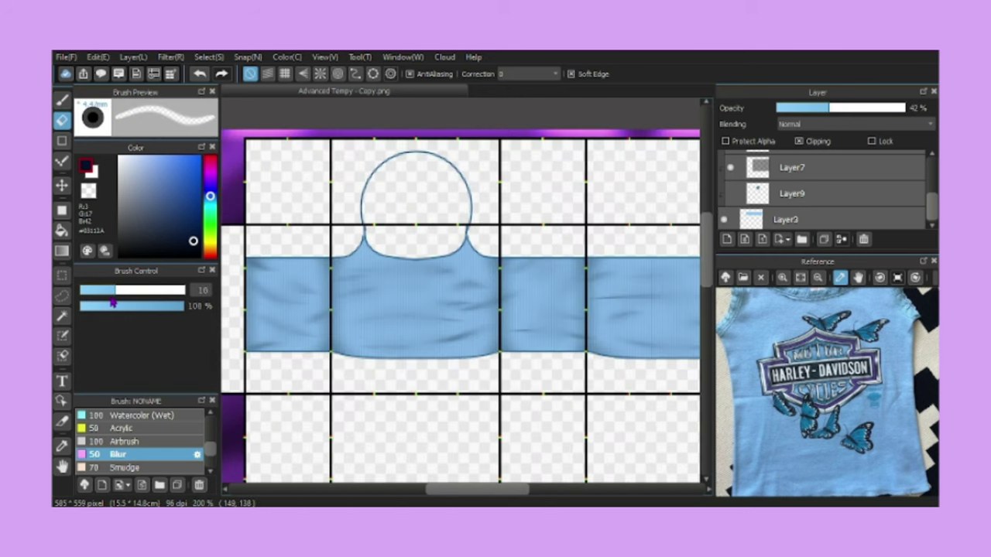
pyautogui.scroll(3, 152, 440)
pyautogui.scroll(2, 426, 301)
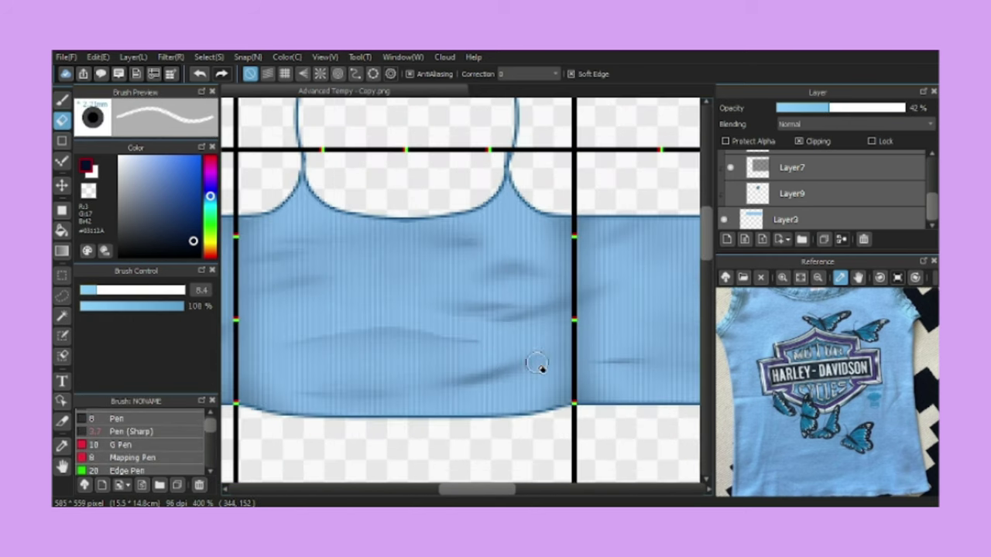
pyautogui.scroll(-1, 343, 260)
pyautogui.scroll(1, 478, 294)
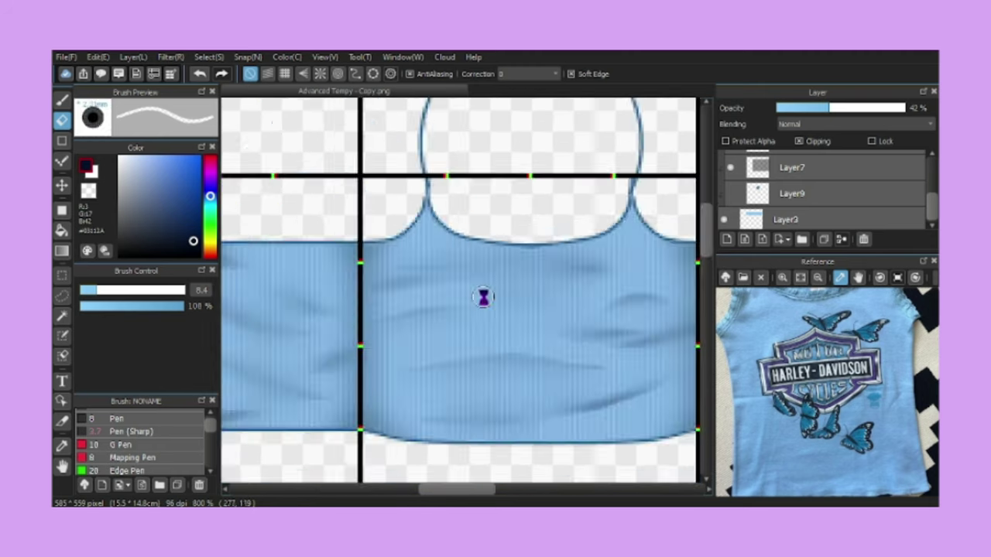
# Sharpen the wrinkle edges on both side panels with a size 5.7 soft-edged eraser
pyautogui.scroll(-1, 517, 305)
pyautogui.click(146, 435)
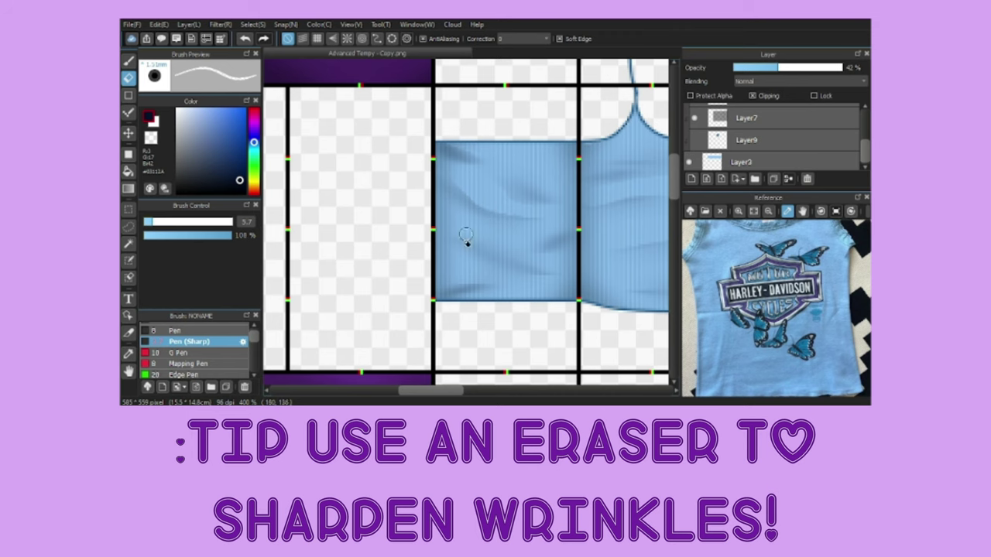
pyautogui.scroll(-2, 493, 240)
pyautogui.scroll(3, 461, 275)
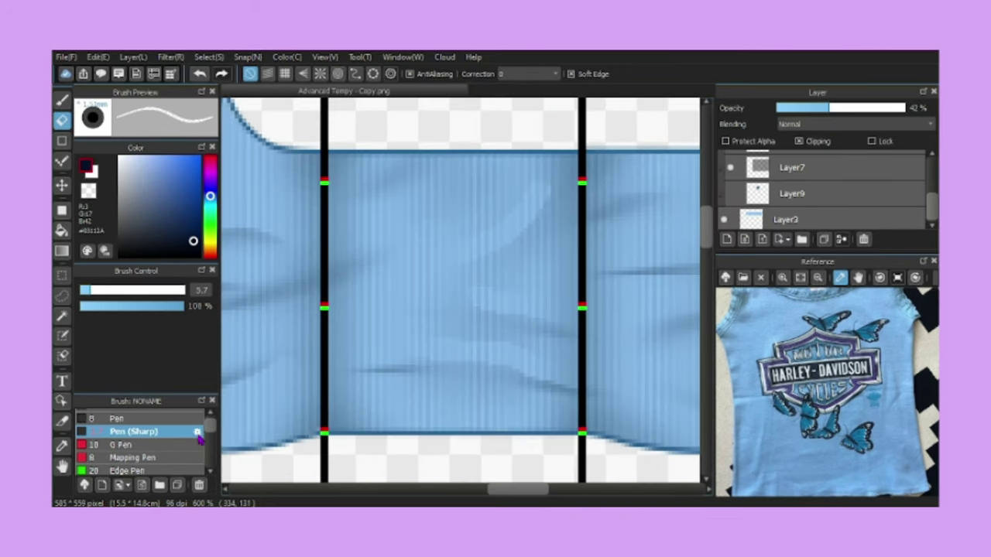
pyautogui.click(197, 431)
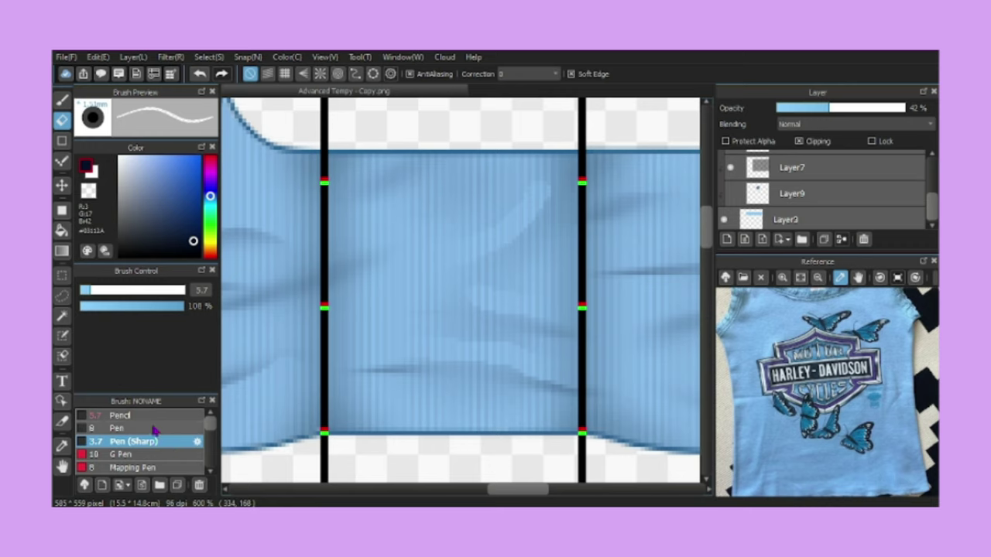
pyautogui.click(154, 418)
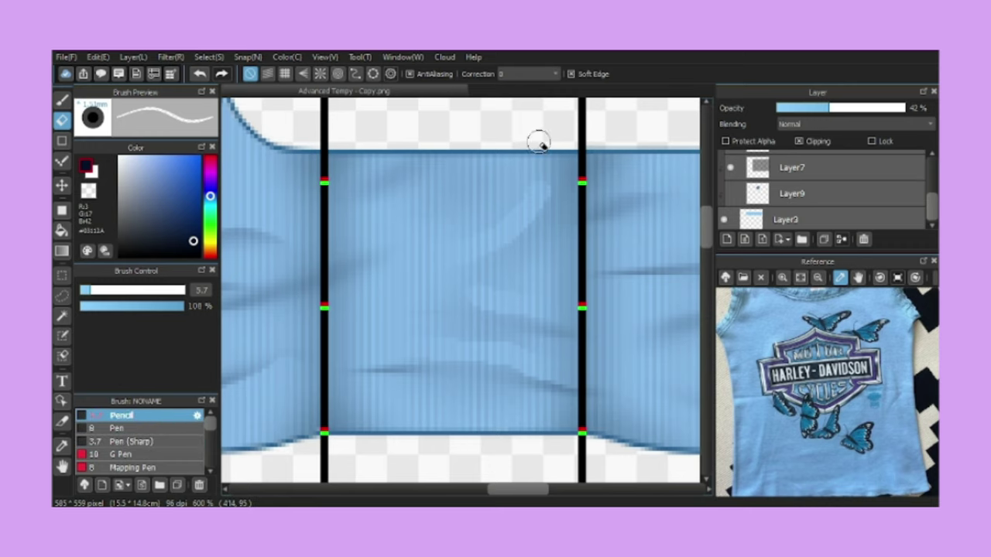
# Erase along the back panel's wrinkles with the size 5.7 eraser to sharpen their edges
pyautogui.scroll(-2, 466, 229)
pyautogui.scroll(3, 459, 259)
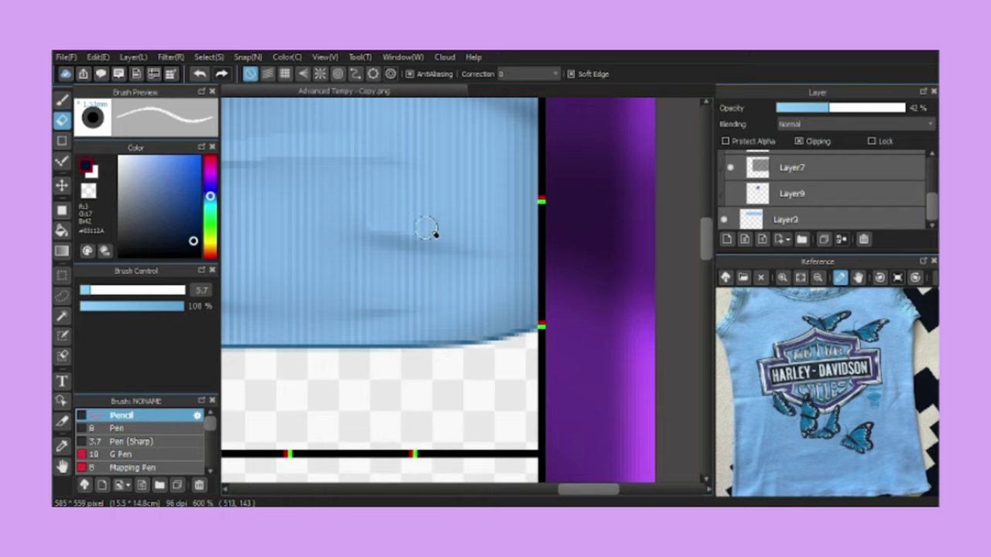
pyautogui.scroll(2, 490, 225)
pyautogui.hscroll(-3, 427, 305)
pyautogui.scroll(-2, 524, 255)
pyautogui.hscroll(-2, 584, 324)
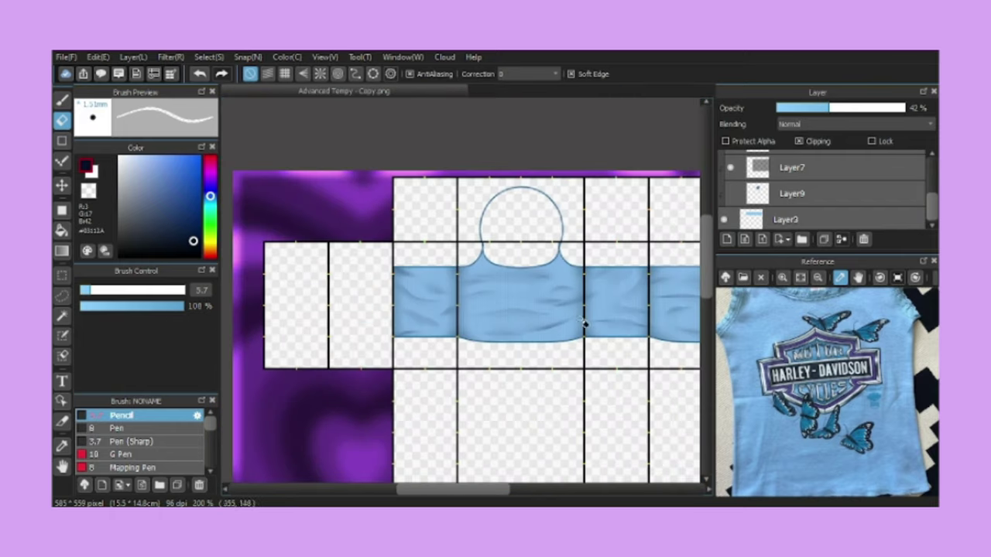
# Soften the harsh erased wrinkle edges with the Blur brush, reducing its size to 20
pyautogui.scroll(2, 584, 323)
pyautogui.scroll(-3, 139, 441)
pyautogui.click(118, 424)
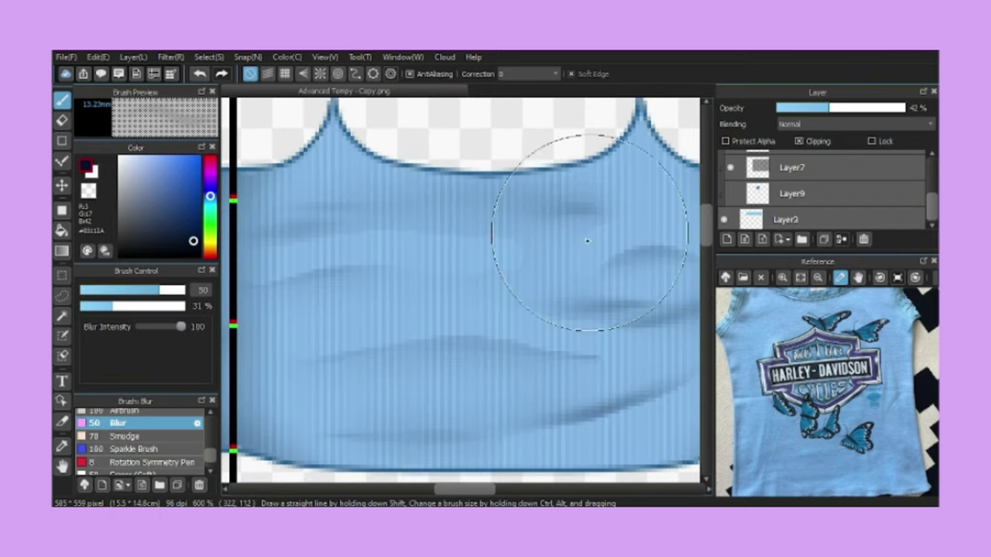
pyautogui.scroll(-3, 479, 263)
pyautogui.scroll(1, 398, 250)
pyautogui.scroll(-2, 425, 270)
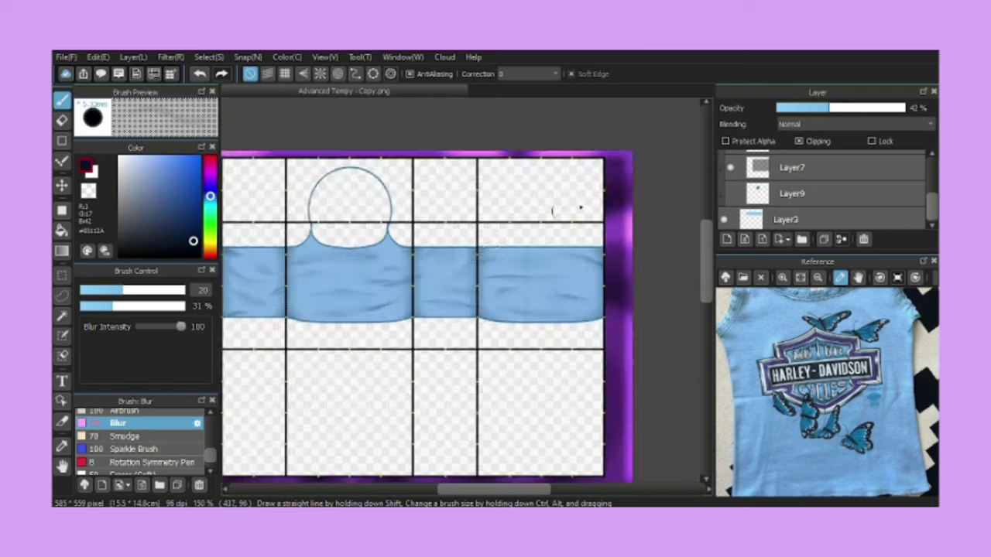
# Show the Layer9 logo graphic again and lower its opacity to 82%, keeping Normal blending
pyautogui.click(730, 193)
pyautogui.click(793, 192)
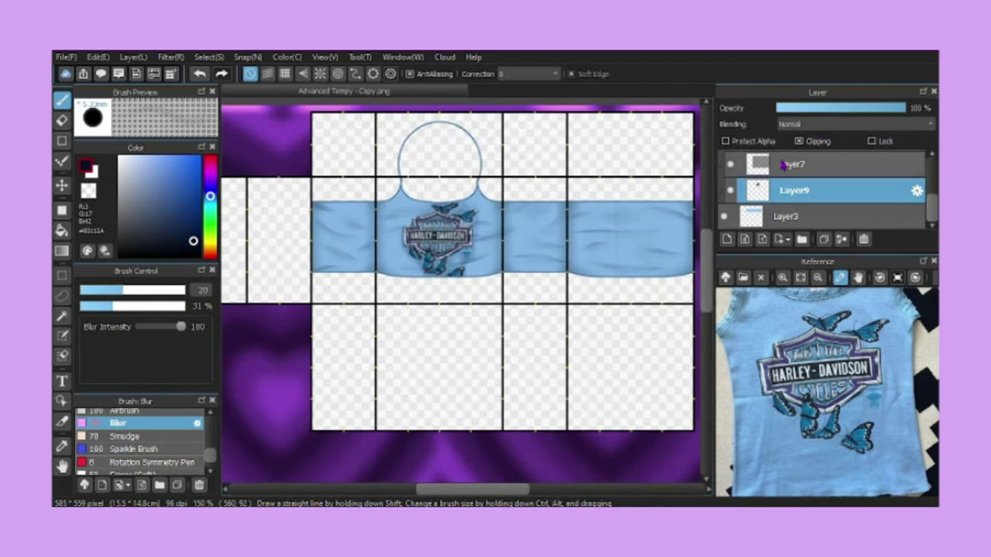
pyautogui.click(851, 124)
pyautogui.click(831, 137)
pyautogui.click(880, 108)
pyautogui.scroll(2, 766, 182)
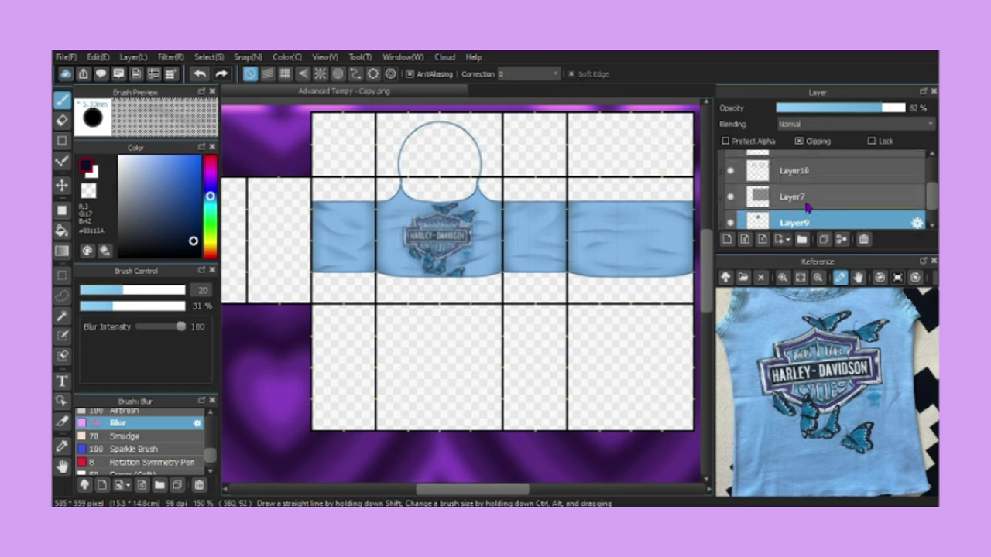
# Add a new layer above the wrinkle layer and set the wrinkle layer's opacity to 58%
pyautogui.click(764, 172)
pyautogui.scroll(1, 766, 178)
pyautogui.click(761, 239)
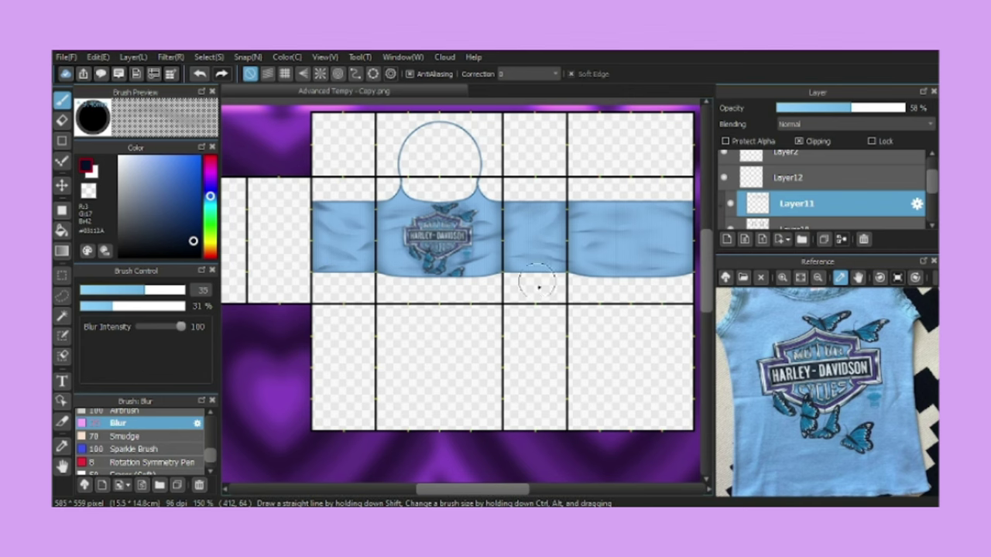
# Add a new clipped layer above the wrinkle layer and choose the Pen (Sharp) brush at size 2.5
pyautogui.scroll(-1, 533, 267)
pyautogui.scroll(1, 415, 263)
pyautogui.hotkey('ctrl', 'shift', 'n')
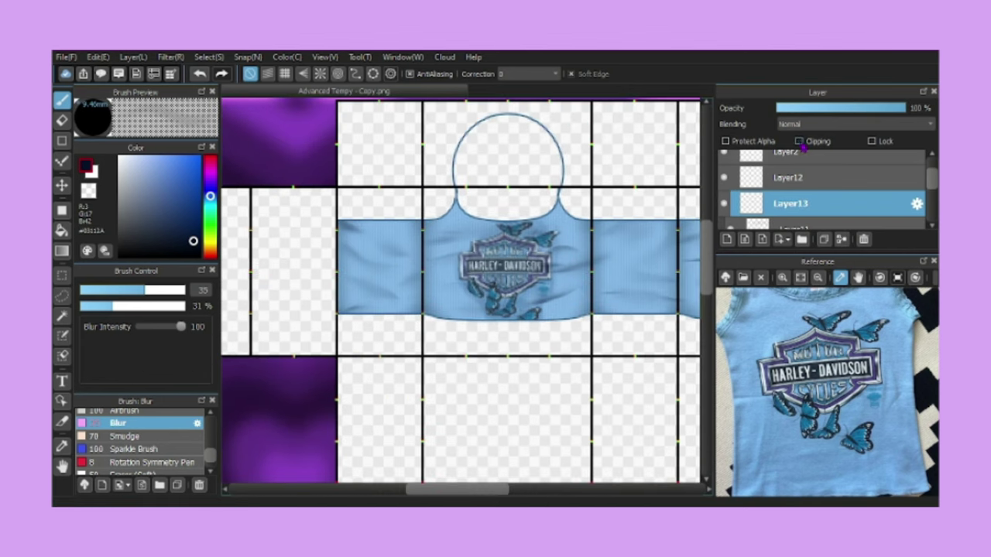
pyautogui.scroll(2, 147, 436)
pyautogui.scroll(3, 147, 436)
pyautogui.click(138, 440)
pyautogui.moveTo(86, 291); pyautogui.dragTo(83, 292)
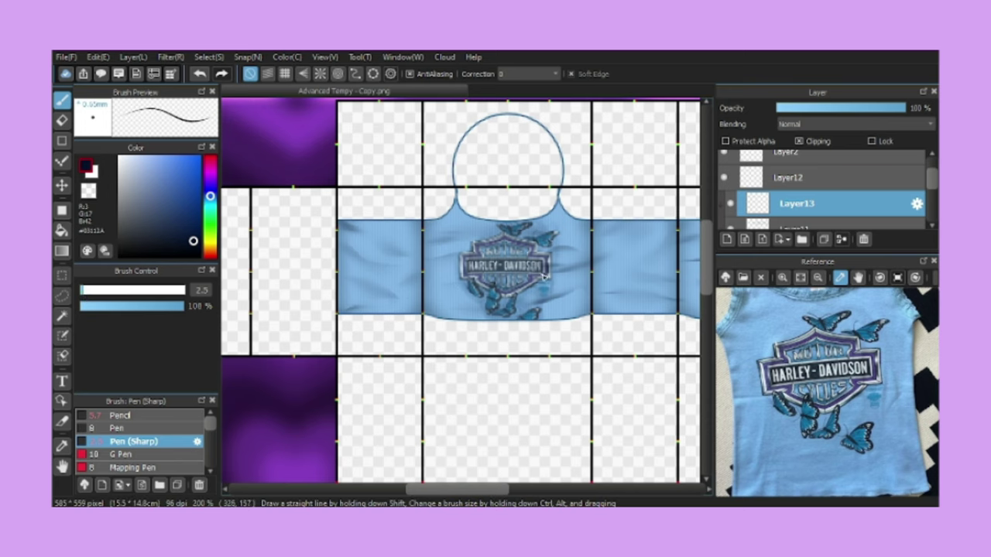
# Pick the light blue #B8D2FF as the brush colour and set Layer13's blending to Add
pyautogui.scroll(2, 496, 263)
pyautogui.keyDown('alt'); pyautogui.click(672, 242); pyautogui.keyUp('alt')
pyautogui.click(855, 124)
pyautogui.click(851, 155)
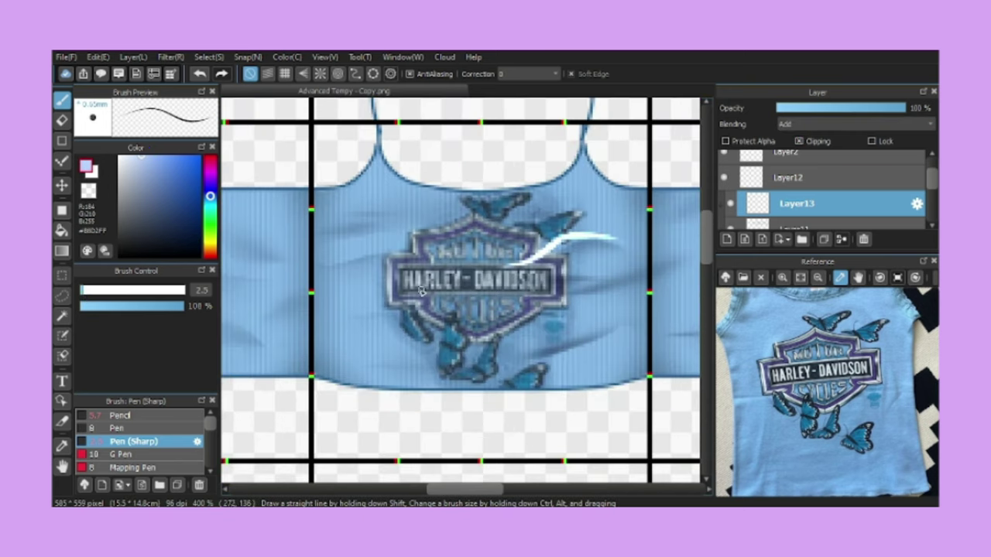
# Paint tapered highlight strokes alongside the wrinkles on the front, side and back panels of the shirt
pyautogui.moveTo(337, 262); pyautogui.dragTo(537, 240)
pyautogui.moveTo(360, 220); pyautogui.dragTo(505, 212)
pyautogui.scroll(-1, 584, 352)
pyautogui.hscroll(-3, 584, 352)
pyautogui.moveTo(467, 300); pyautogui.dragTo(517, 315)
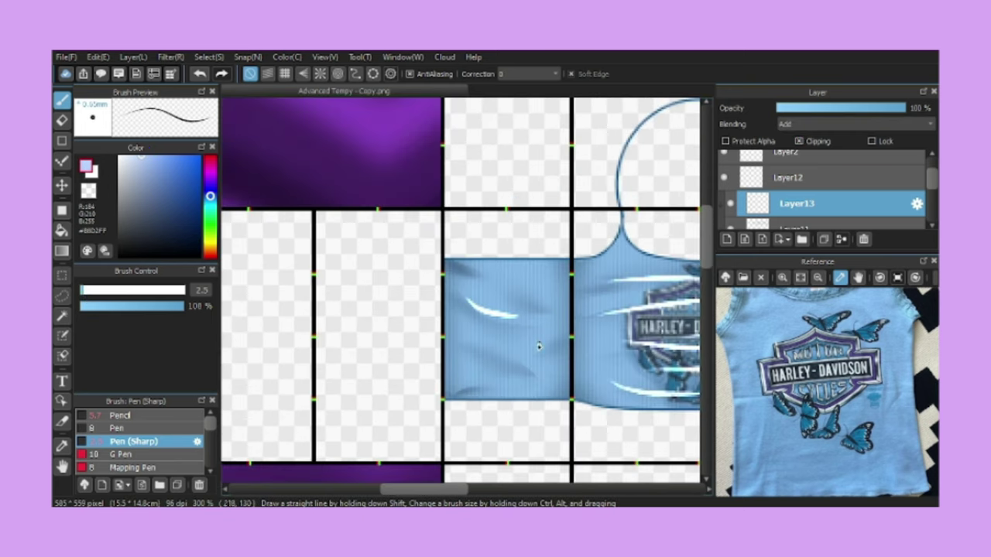
pyautogui.hscroll(5, 488, 310)
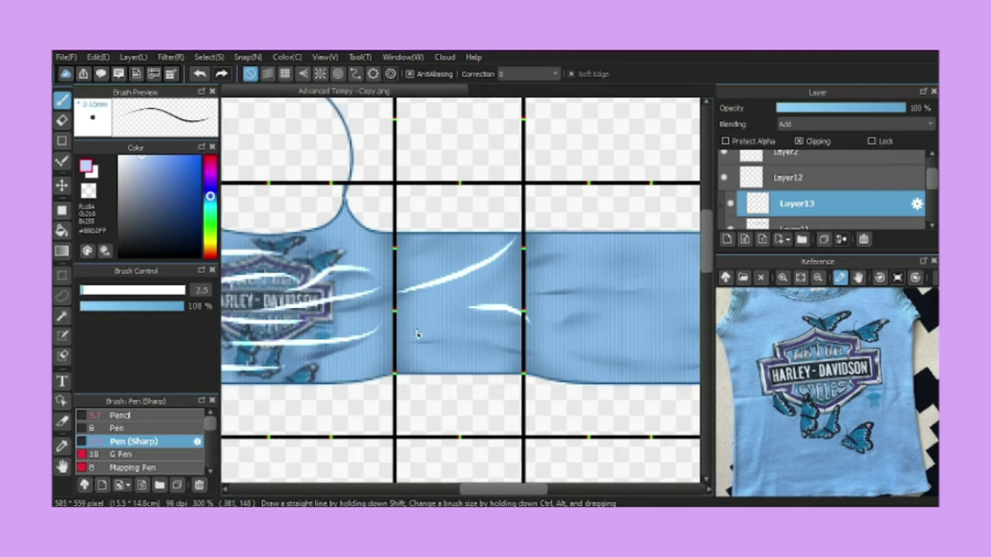
pyautogui.hscroll(-2, 586, 376)
pyautogui.hscroll(5, 586, 377)
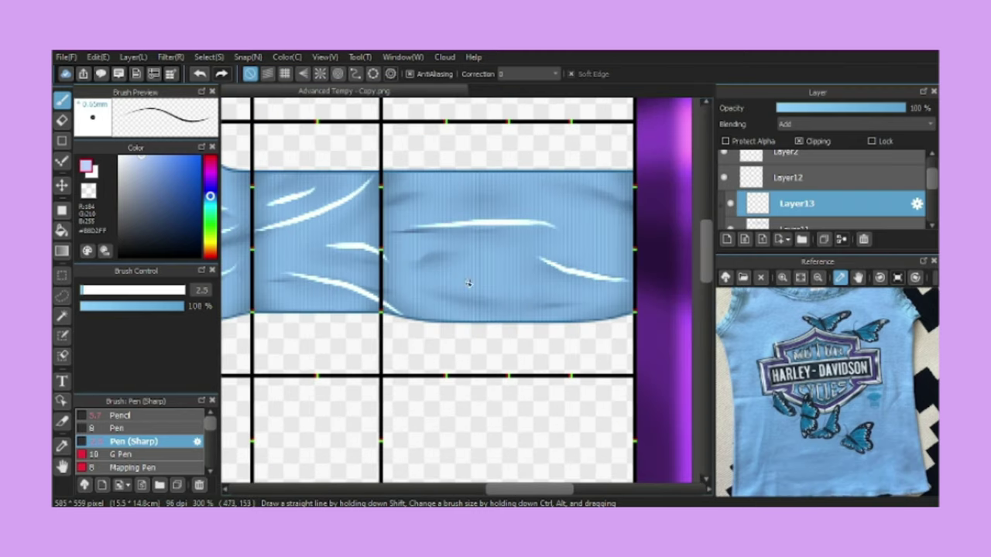
pyautogui.hscroll(-5, 583, 184)
pyautogui.click(171, 56)
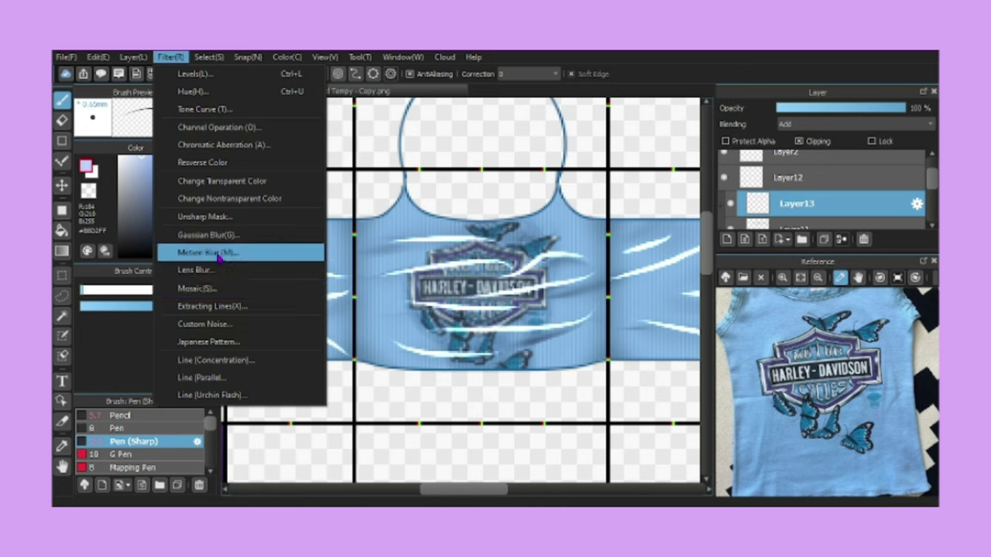
pyautogui.click(221, 254)
pyautogui.click(823, 356)
# Soften the highlight strokes on all panels with the Blur brush at size 54 and lower Layer13's opacity to 48%
pyautogui.scroll(-3, 147, 445)
pyautogui.click(124, 464)
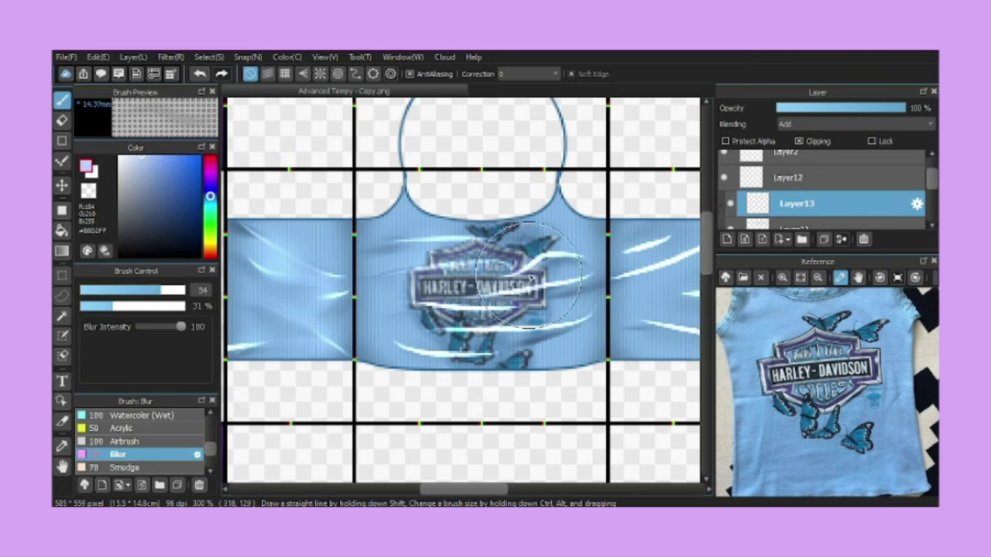
pyautogui.scroll(-3, 578, 367)
pyautogui.scroll(3, 578, 367)
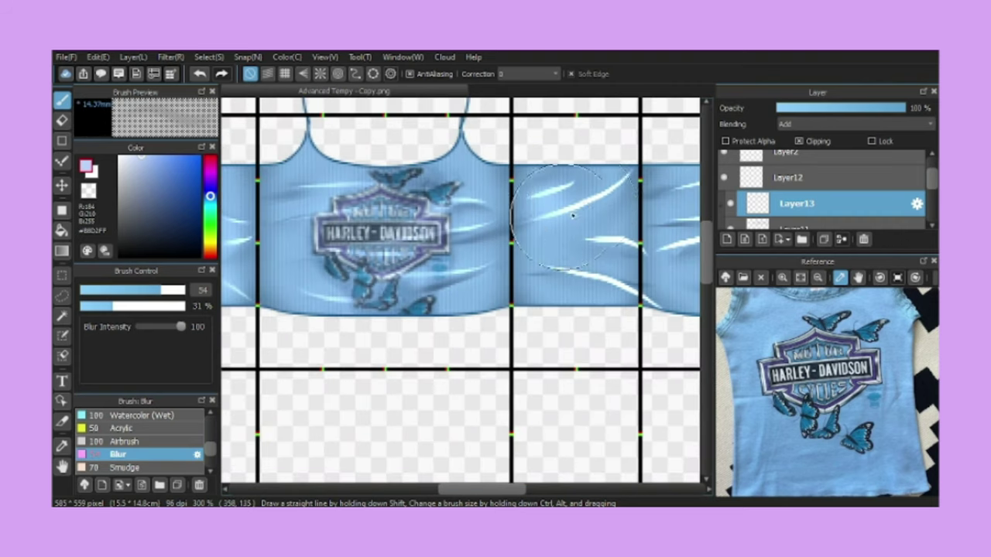
pyautogui.scroll(-1, 460, 234)
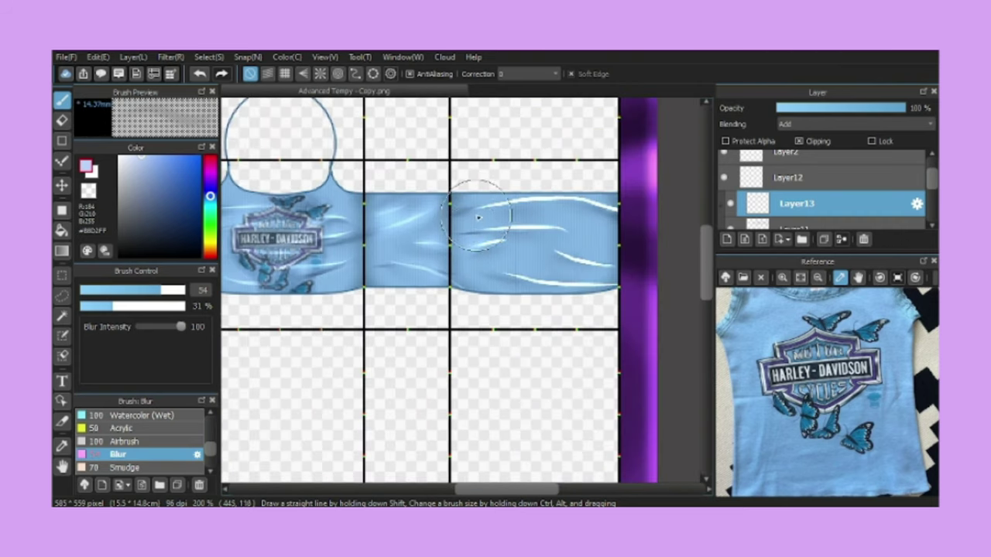
pyautogui.moveTo(479, 217)
pyautogui.mouseDown()
pyautogui.moveTo(555, 202)
pyautogui.moveTo(551, 153)
pyautogui.moveTo(551, 189)
pyautogui.moveTo(588, 225)
pyautogui.mouseUp()
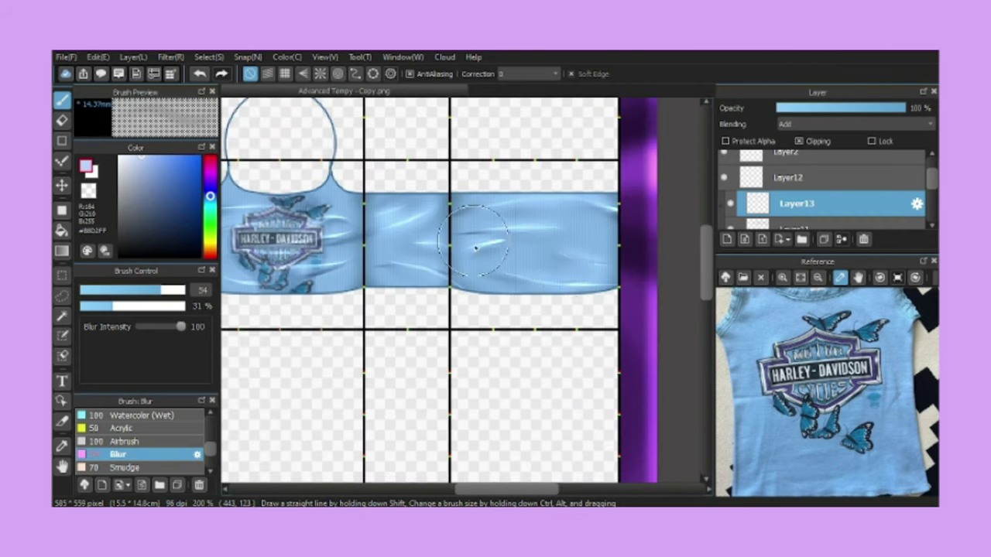
pyautogui.scroll(-1, 608, 241)
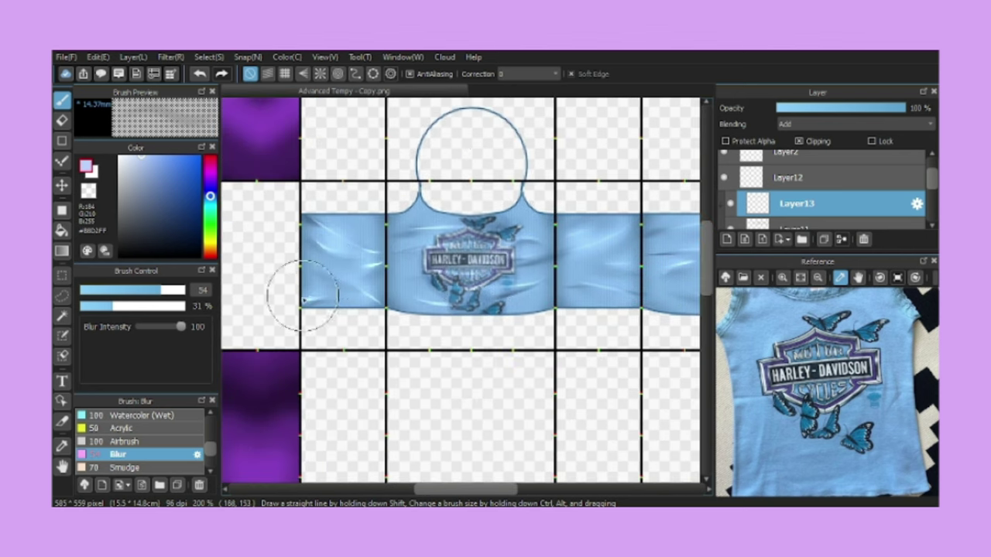
pyautogui.scroll(1, 325, 243)
# Select the Layer9 logo graphic and move it slightly on the front panel
pyautogui.scroll(-3, 821, 193)
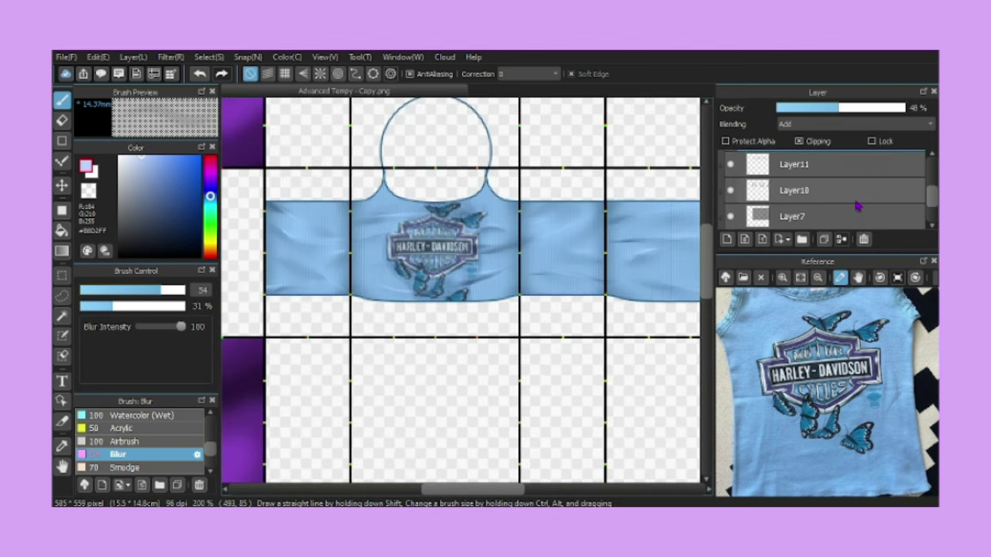
pyautogui.click(797, 191)
pyautogui.scroll(2, 625, 211)
pyautogui.press('v')
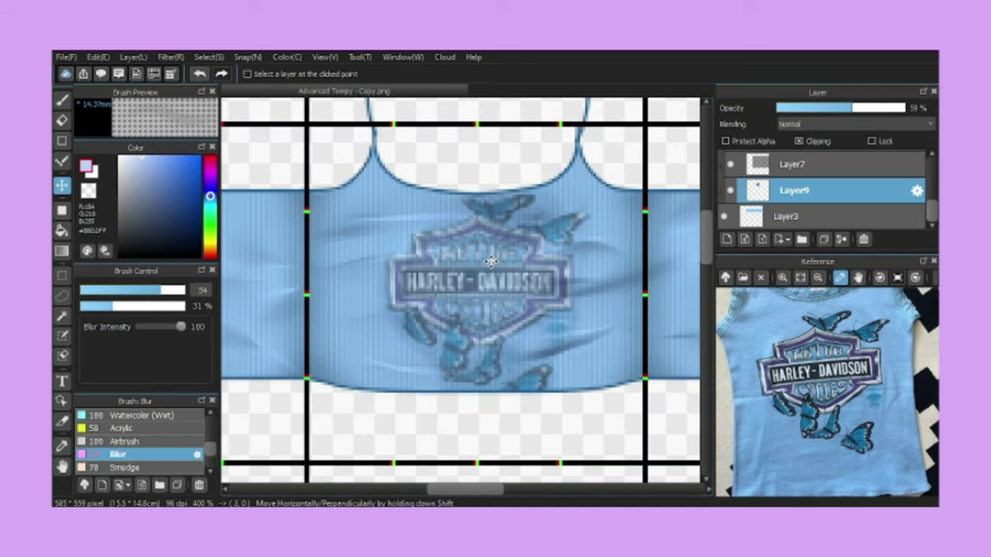
pyautogui.moveTo(480, 278); pyautogui.dragTo(472, 288)
# Try Overlay blending on the logo layer, then return it to Normal and set its opacity to 73%
pyautogui.click(851, 124)
pyautogui.click(859, 123)
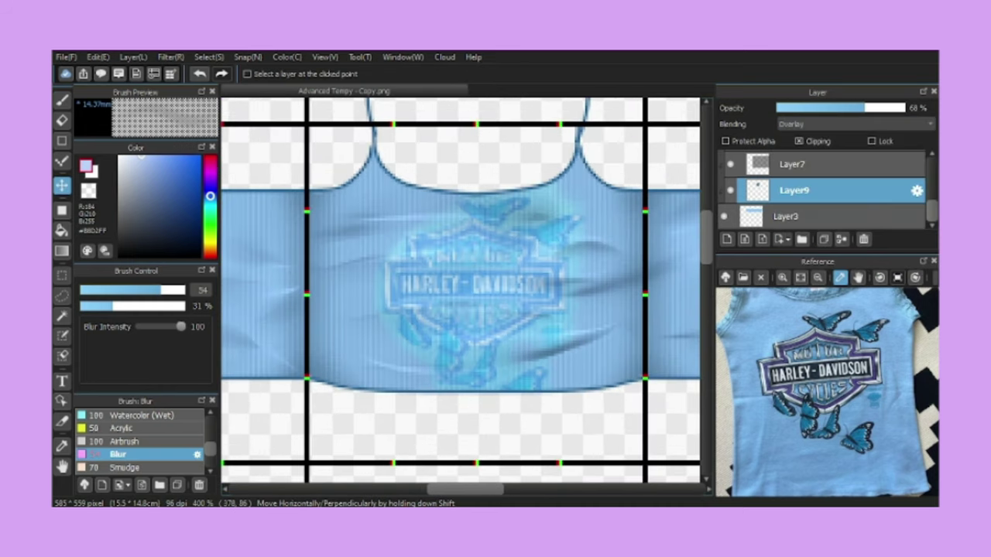
pyautogui.click(902, 108)
pyautogui.click(851, 124)
pyautogui.click(863, 117)
pyautogui.moveTo(863, 117); pyautogui.dragTo(869, 110)
pyautogui.scroll(-2, 531, 188)
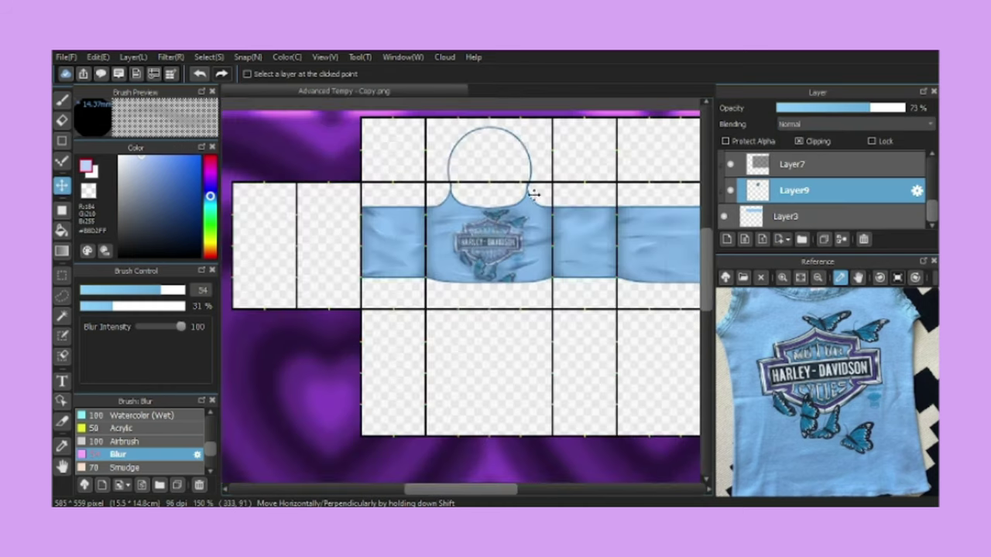
# Merge Layer9, Layer7 and Layer10 down into Layer3, with Layer10 in Overlay blending at 79% opacity
pyautogui.click(842, 238)
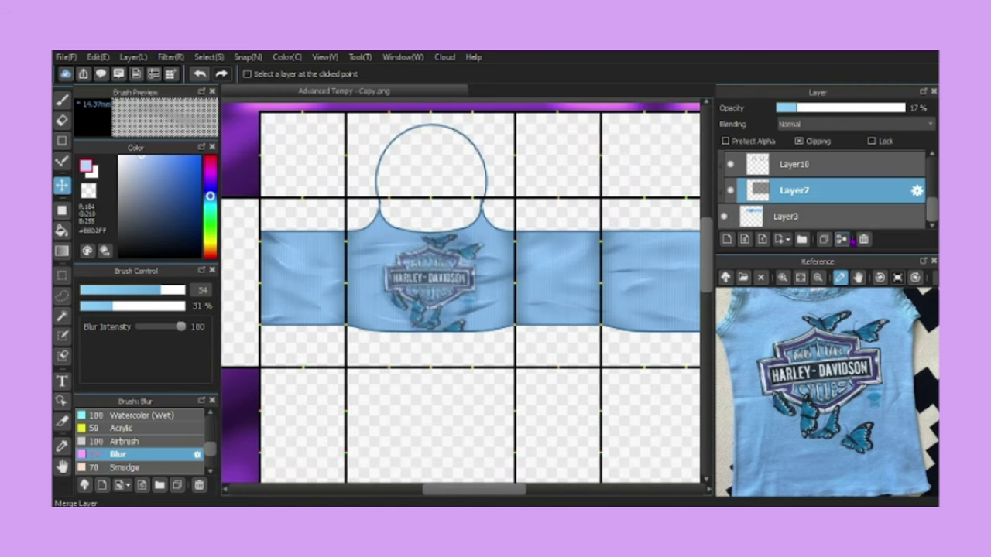
pyautogui.click(842, 238)
pyautogui.click(805, 190)
pyautogui.click(832, 124)
pyautogui.click(835, 141)
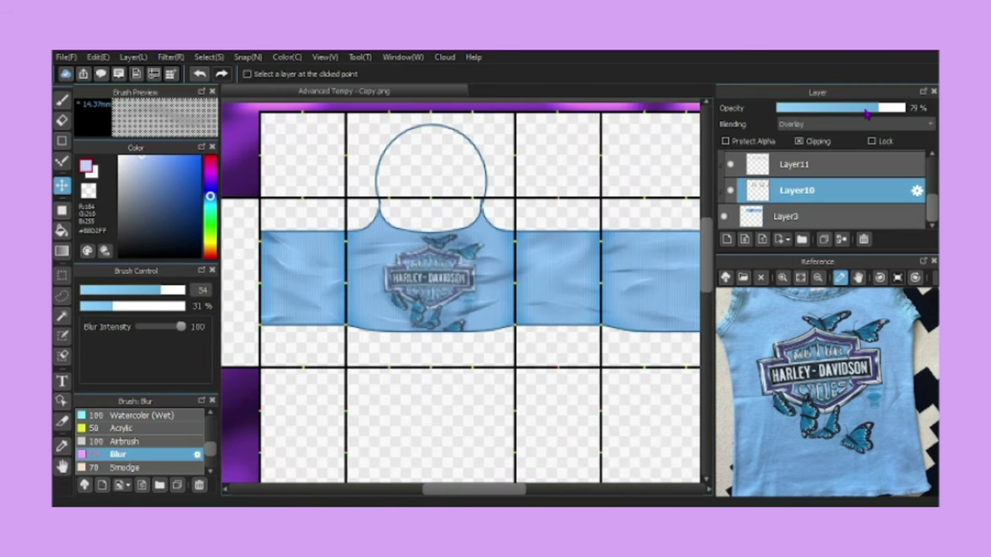
pyautogui.click(842, 239)
pyautogui.click(842, 238)
# Airbrush a light glow at size 34 over the centre of the front and back panels on clipped Layer14, blended as Add
pyautogui.click(124, 441)
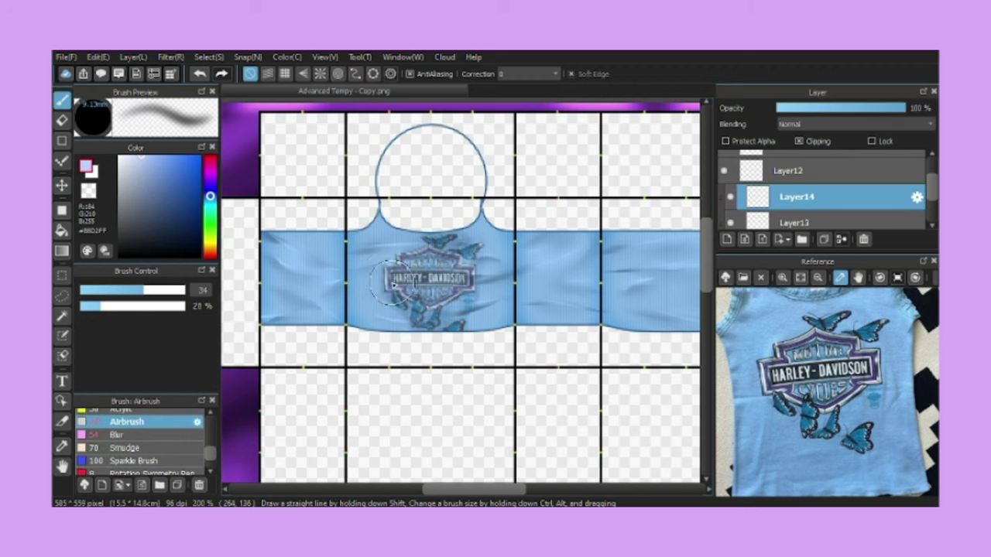
pyautogui.moveTo(399, 275)
pyautogui.mouseDown()
pyautogui.moveTo(479, 277)
pyautogui.moveTo(387, 275)
pyautogui.mouseUp()
pyautogui.scroll(-1, 664, 276)
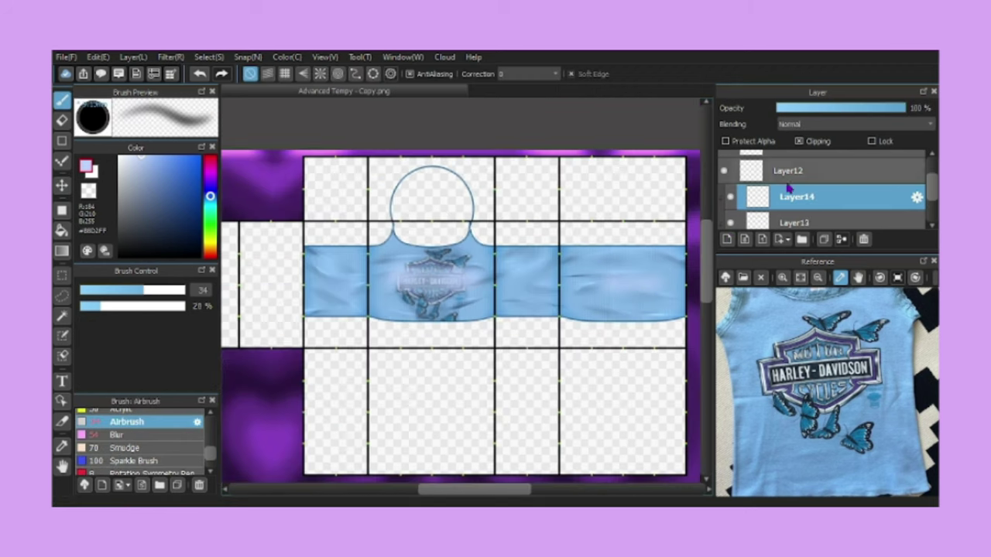
pyautogui.click(855, 124)
pyautogui.click(862, 239)
# Apply a horizontal Motion Blur with intensity 15 to the glow on Layer14
pyautogui.click(170, 56)
pyautogui.click(232, 253)
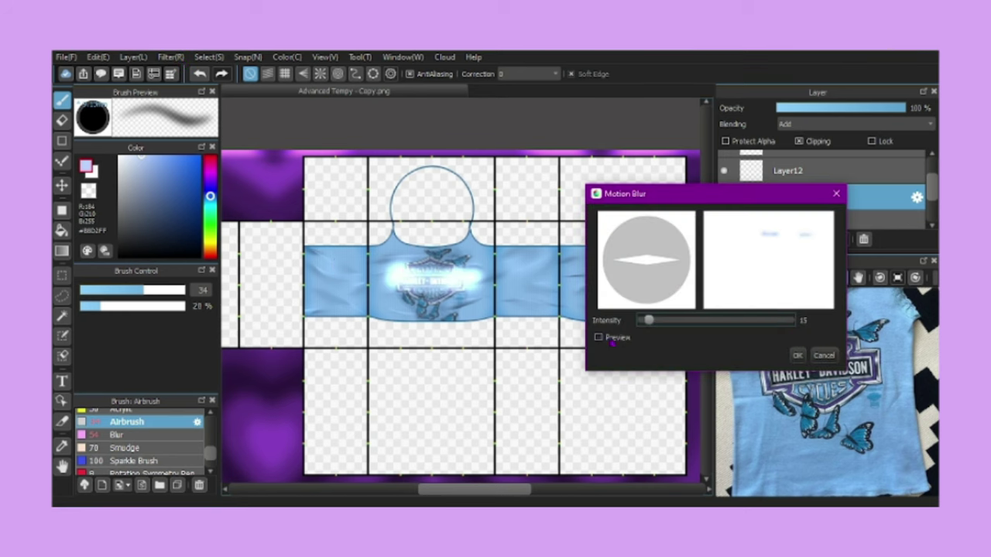
pyautogui.click(795, 356)
# Soften the glow with a Gaussian Blur of about 9 and lower Layer14's opacity to 42%
pyautogui.click(170, 56)
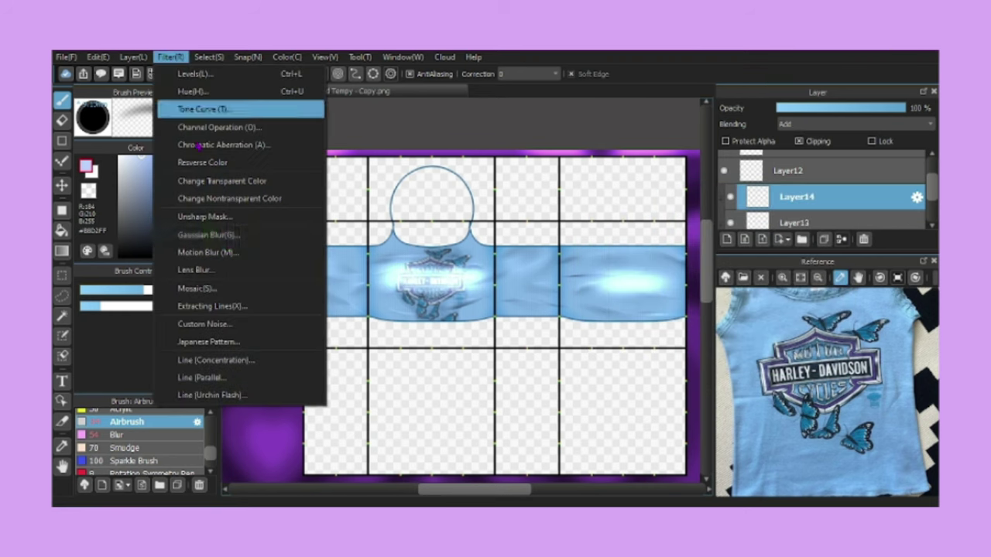
pyautogui.click(232, 236)
pyautogui.moveTo(588, 243); pyautogui.dragTo(854, 197)
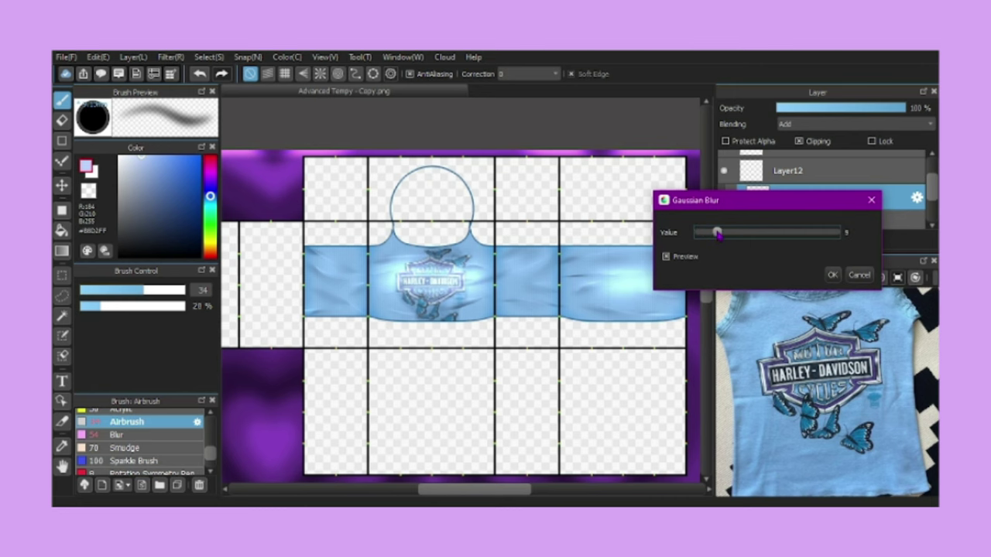
pyautogui.click(832, 267)
pyautogui.click(830, 107)
pyautogui.scroll(2, 596, 209)
# Merge the wrinkle, highlight and glow layers down into the Layer3 shirt base
pyautogui.scroll(-1, 820, 194)
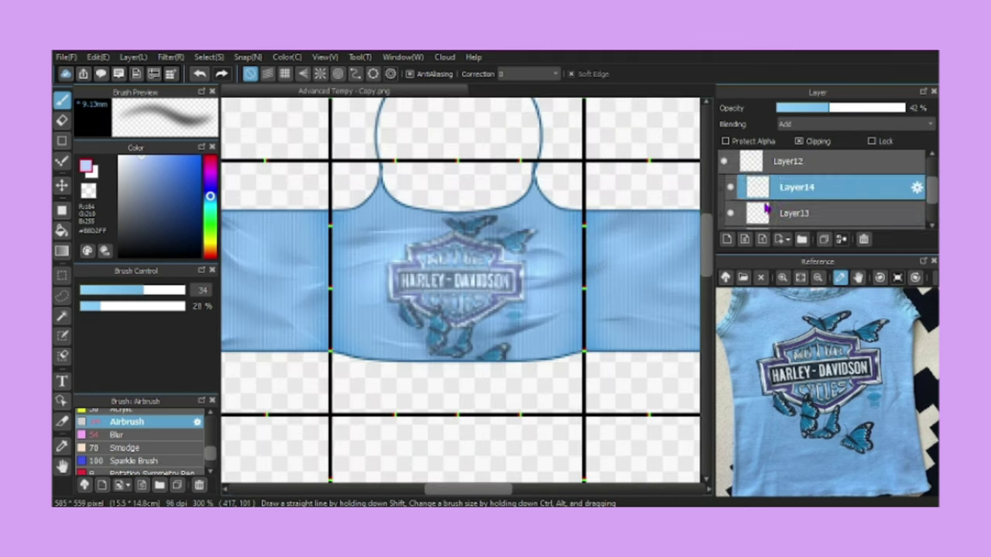
pyautogui.click(774, 208)
pyautogui.scroll(-2, 410, 225)
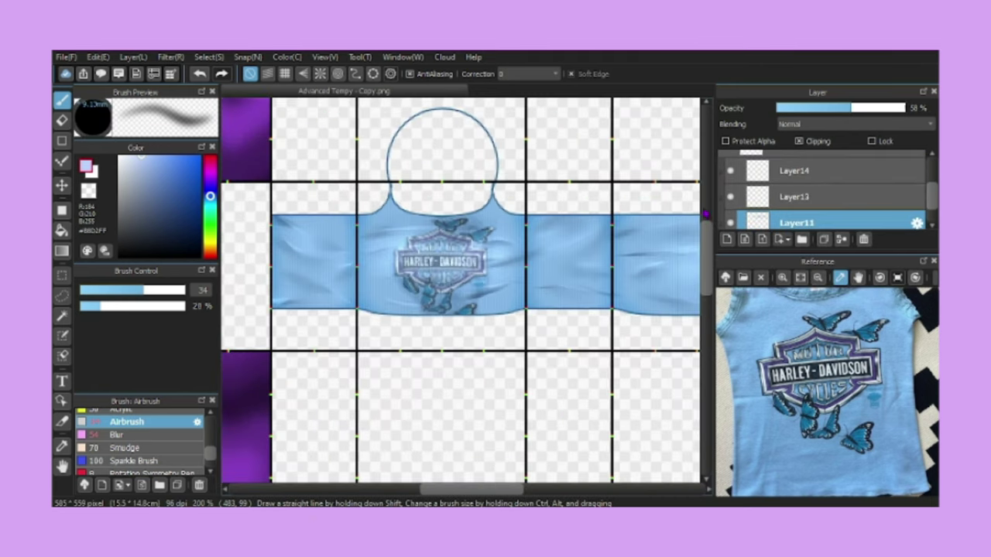
pyautogui.scroll(-1, 820, 194)
pyautogui.click(842, 239)
pyautogui.click(842, 239)
pyautogui.click(842, 239)
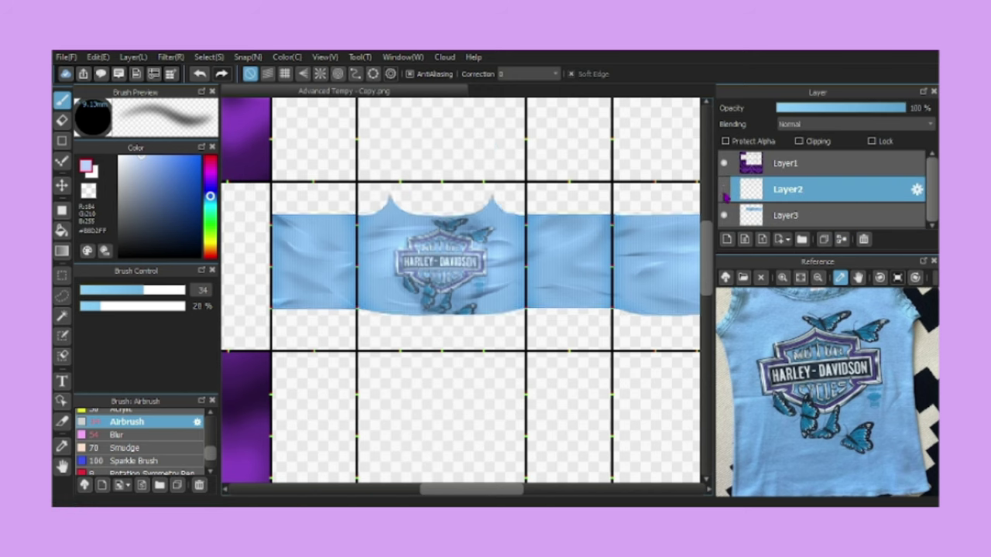
# Airbrush dark blue #0B1C3B shading along the shirt outline on a clipped Layer4 above Layer2, reducing the brush size to 18
pyautogui.scroll(1, 489, 184)
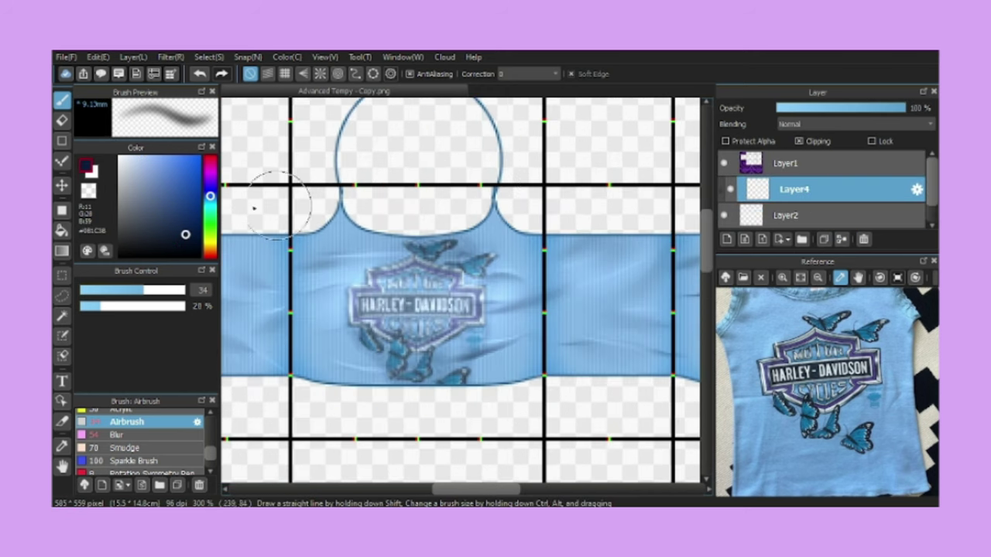
pyautogui.moveTo(293, 207); pyautogui.dragTo(336, 202)
pyautogui.scroll(-2, 470, 199)
pyautogui.scroll(1, 471, 151)
pyautogui.scroll(-1, 310, 318)
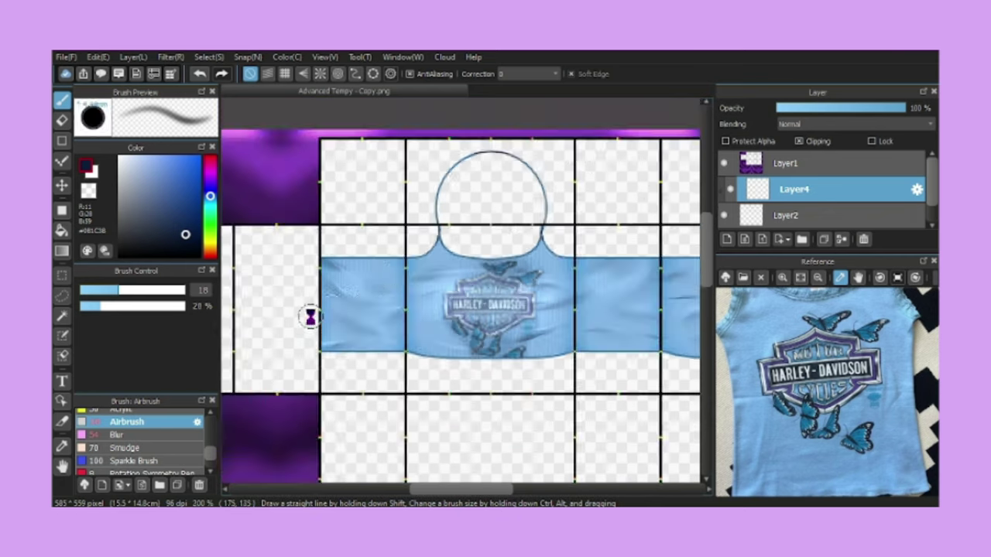
pyautogui.scroll(1, 309, 318)
pyautogui.scroll(-1, 438, 261)
pyautogui.scroll(1, 438, 261)
pyautogui.scroll(1, 504, 216)
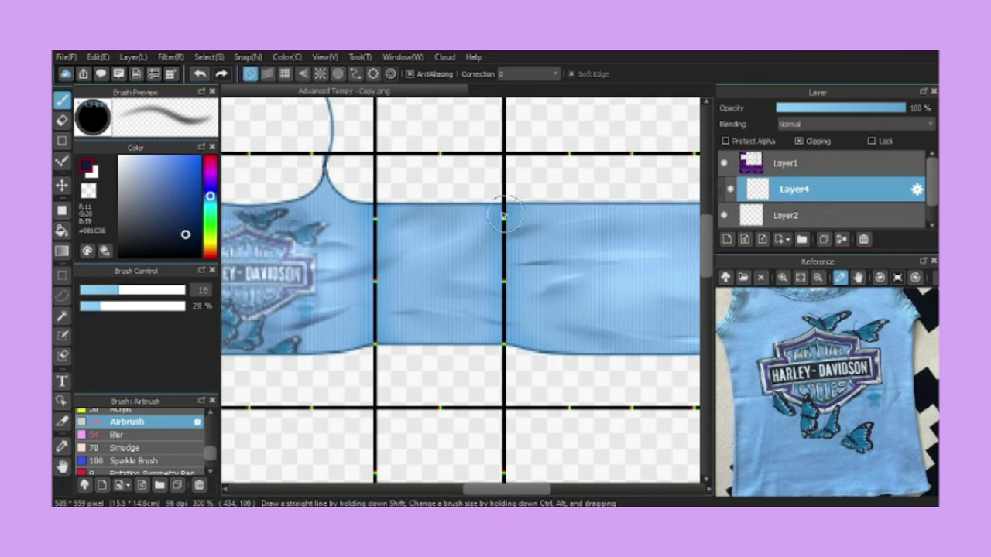
pyautogui.scroll(-2, 504, 216)
pyautogui.scroll(1, 389, 295)
pyautogui.scroll(-1, 393, 214)
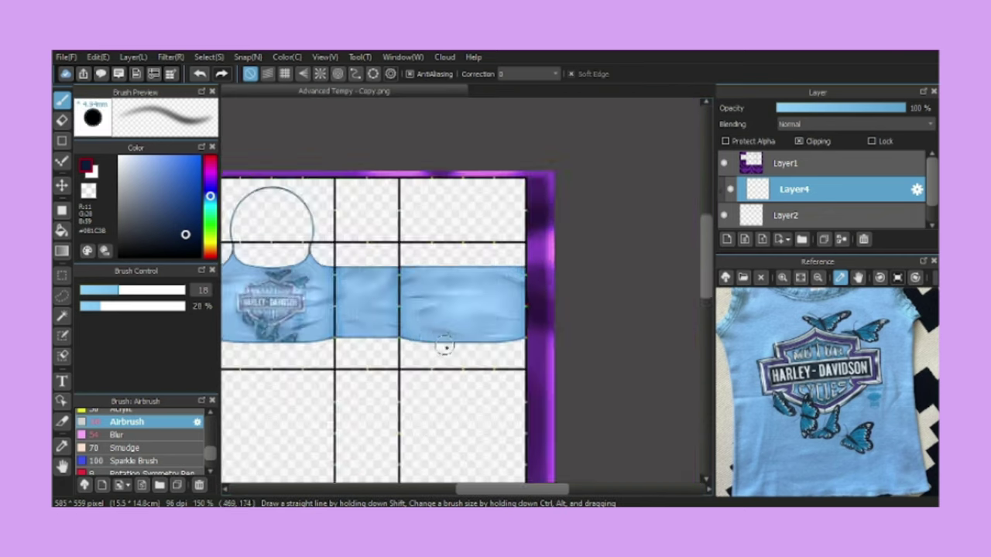
# Airbrush light blue #AECCFF accents along the shirt outline on Layer4
pyautogui.scroll(1, 443, 346)
pyautogui.scroll(1, 500, 250)
pyautogui.scroll(-1, 500, 147)
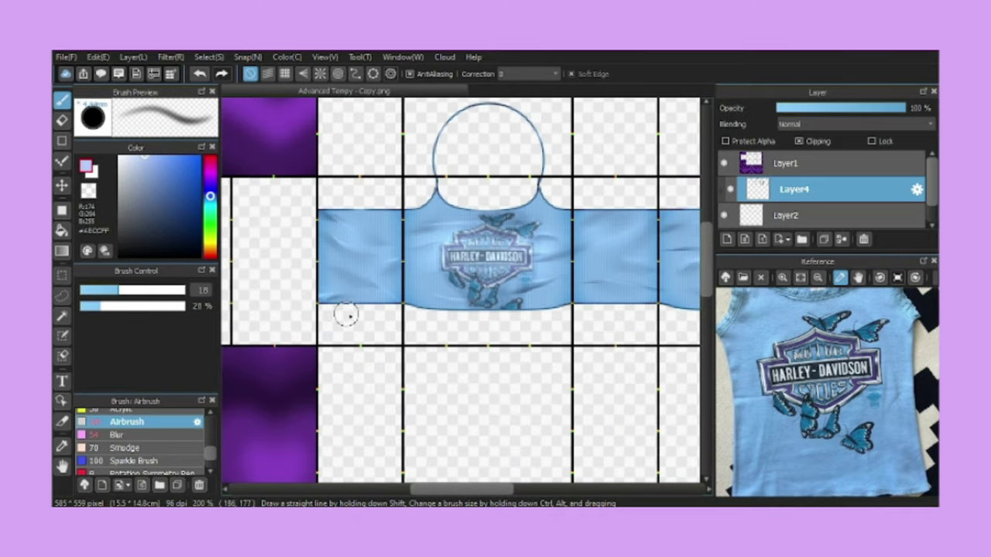
pyautogui.scroll(-1, 588, 298)
# Apply the Mosaic filter to the outline shading on Layer4
pyautogui.click(170, 57)
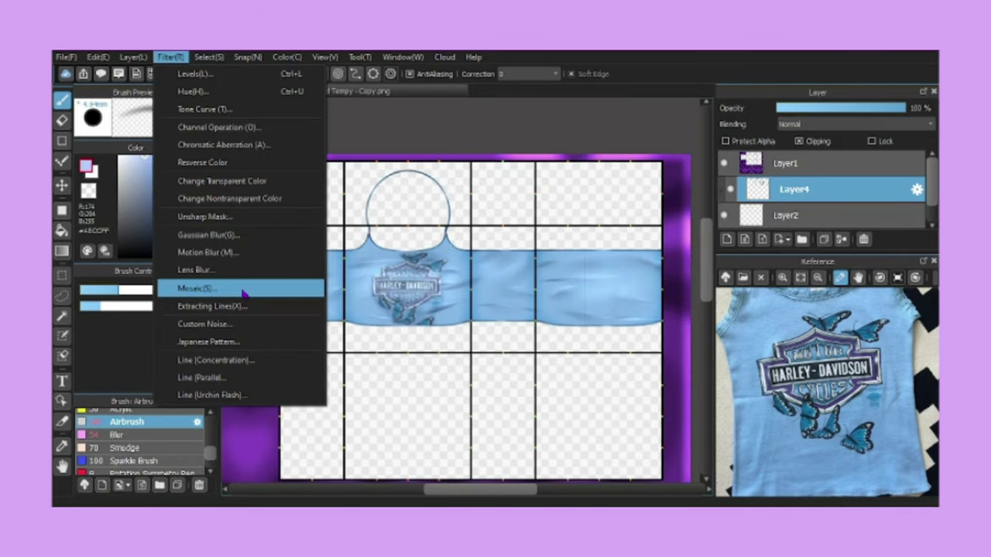
pyautogui.click(243, 286)
pyautogui.click(832, 260)
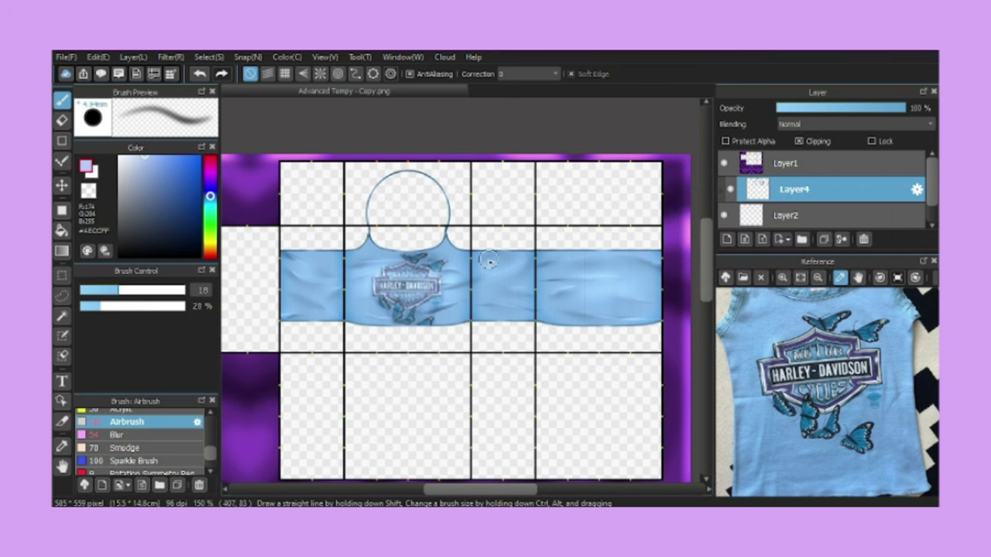
pyautogui.scroll(1, 498, 261)
pyautogui.scroll(-1, 731, 194)
pyautogui.click(847, 191)
pyautogui.click(847, 216)
pyautogui.click(846, 193)
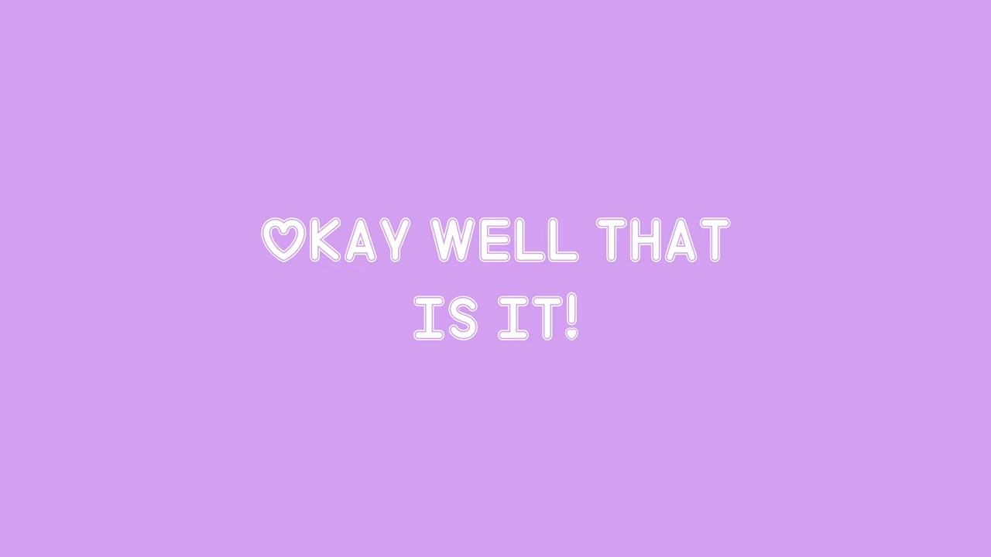